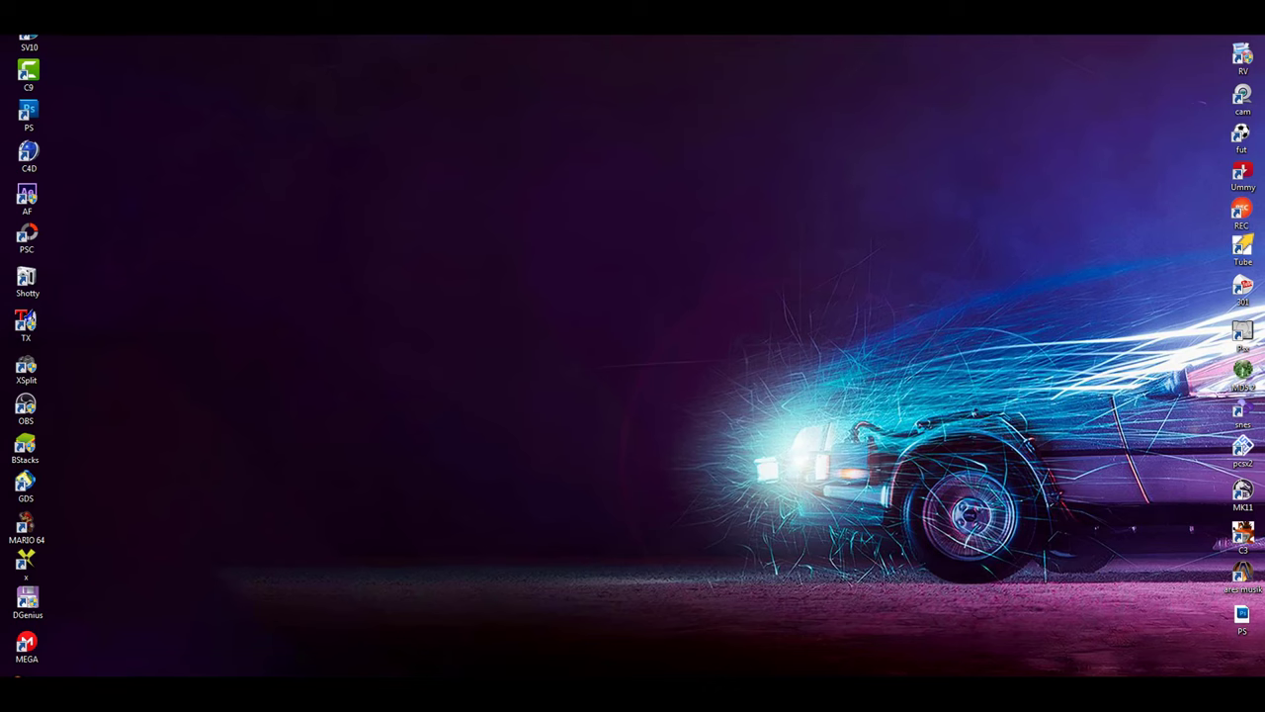
Step: Switch to Chrome showing the Google results for 'soporte garena'
{"action": "key", "text": "alt+Tab"}
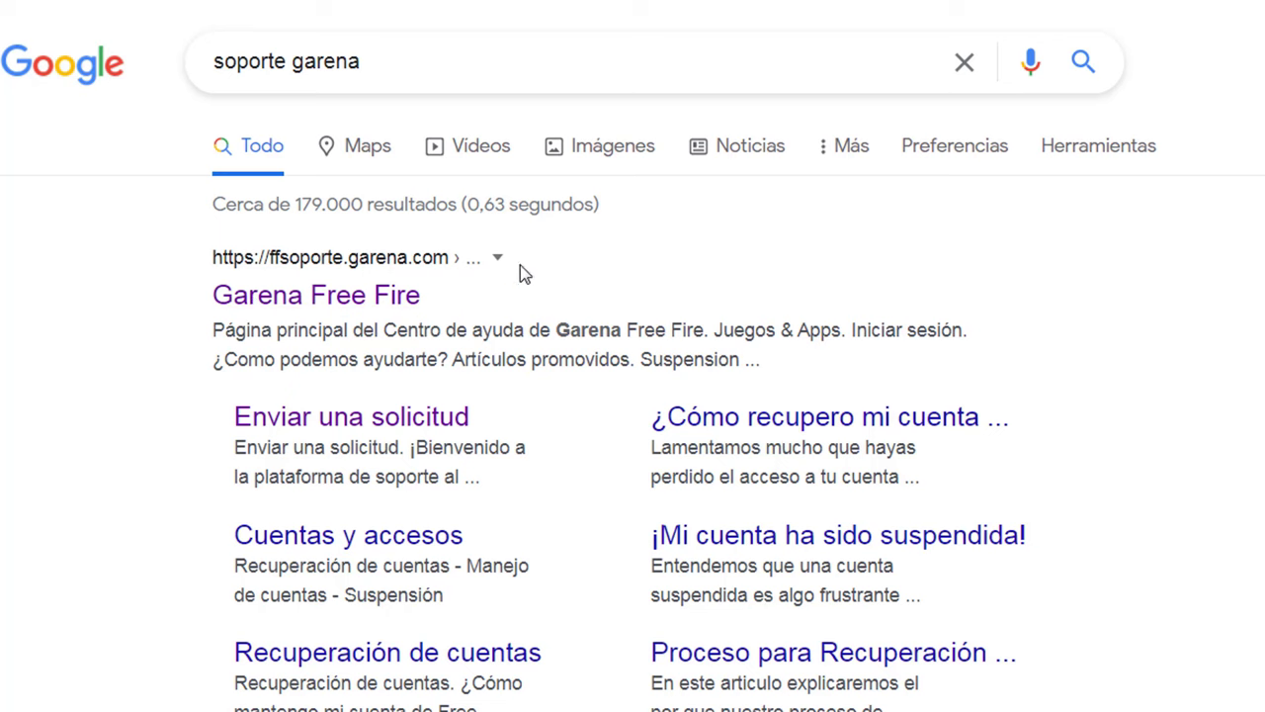
Step: Open the Garena Free Fire help centre result at ffsoporte.garena.com
{"action": "left_click", "coordinate": [299, 293]}
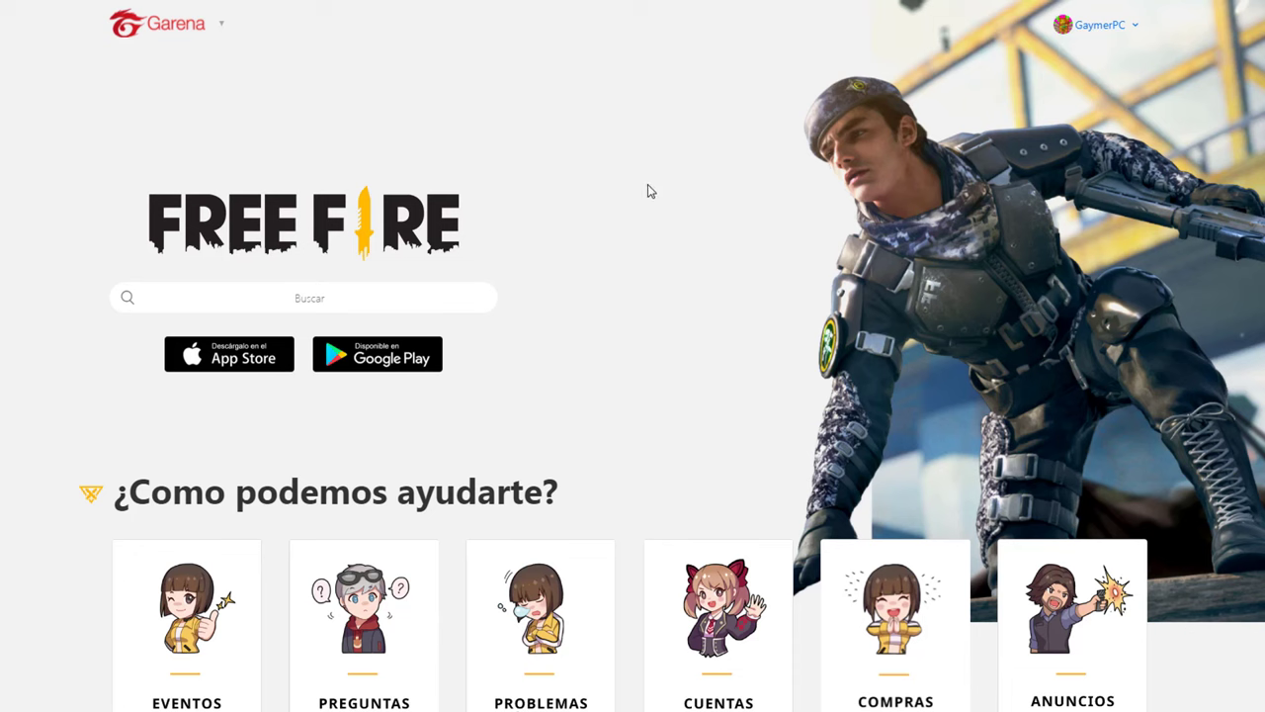
Step: Go through Anuncios y problemas and the new contact forms article to the Enviar una solicitud form
{"action": "scroll", "coordinate": [53, 359], "scroll_direction": "down", "scroll_amount": 3}
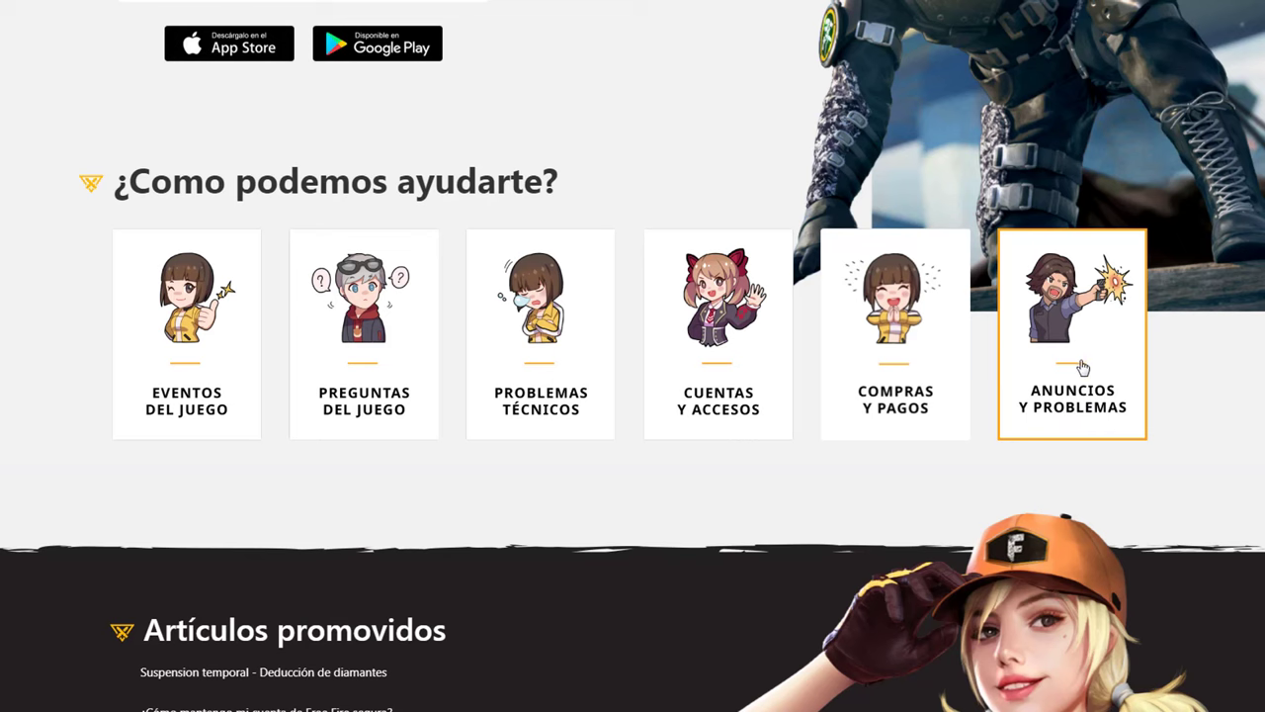
{"action": "left_click", "coordinate": [1082, 367]}
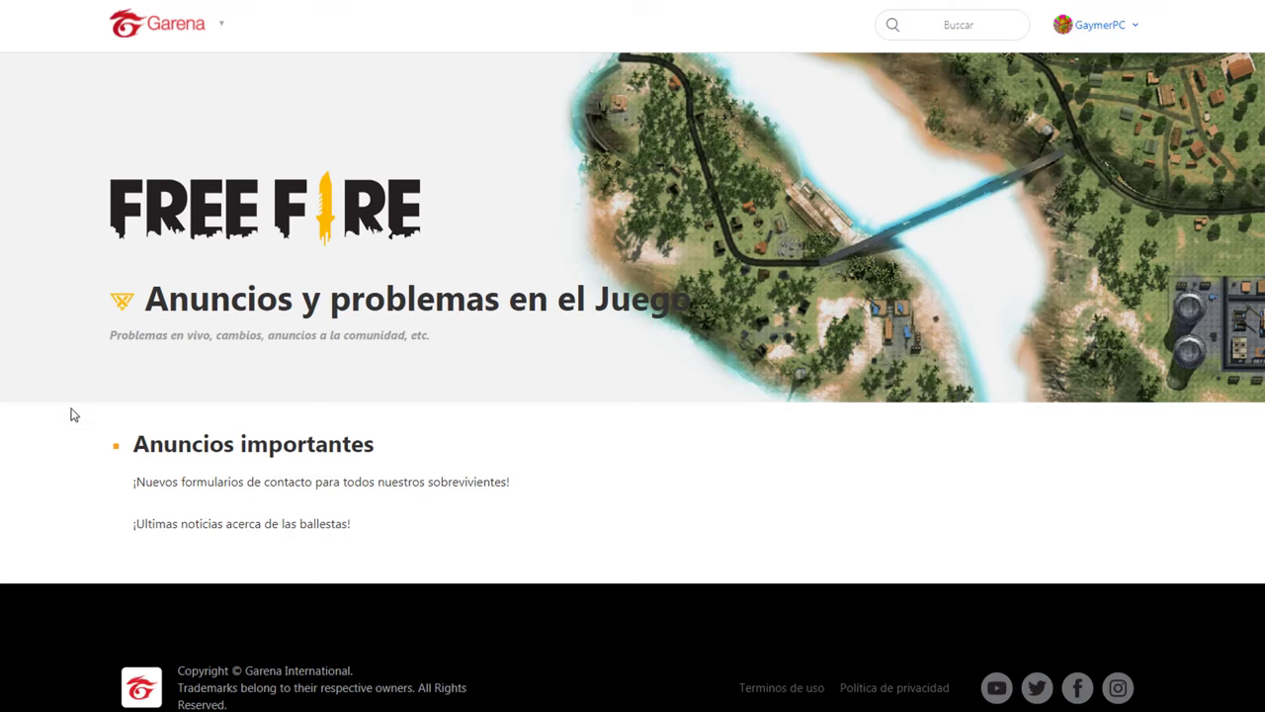
{"action": "left_click", "coordinate": [306, 488]}
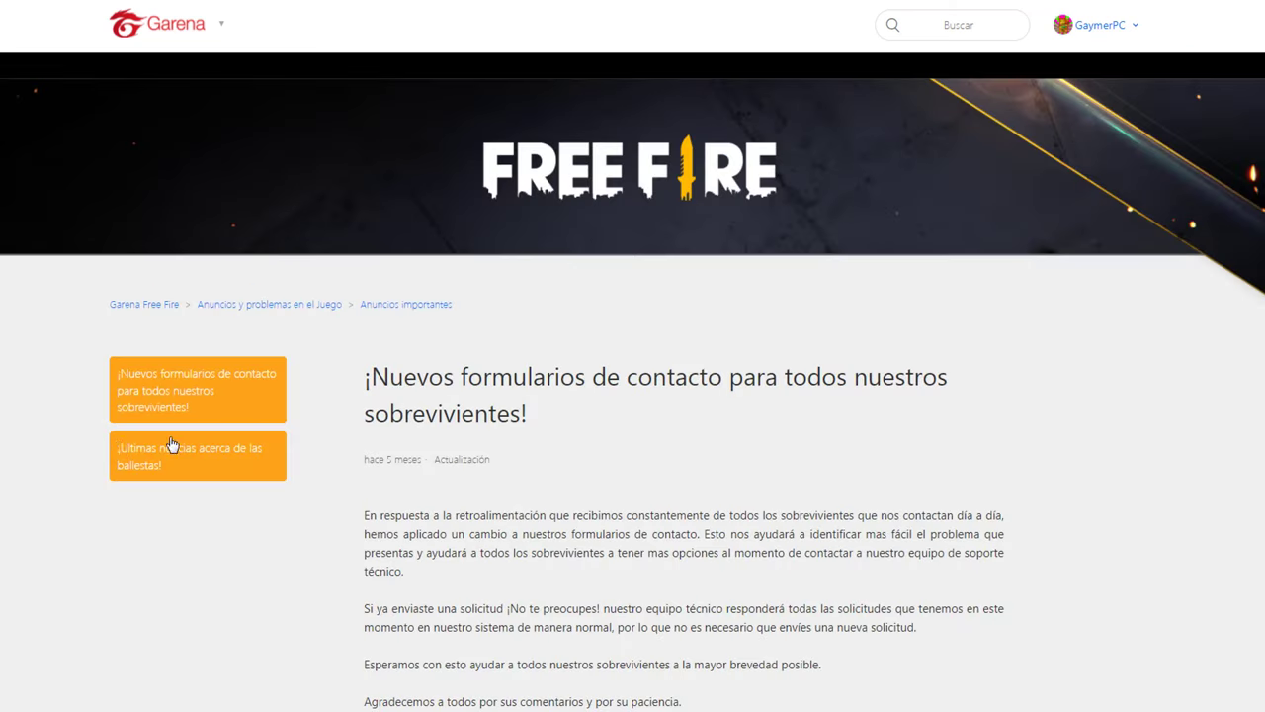
{"action": "scroll", "coordinate": [669, 452], "scroll_direction": "down", "scroll_amount": 3}
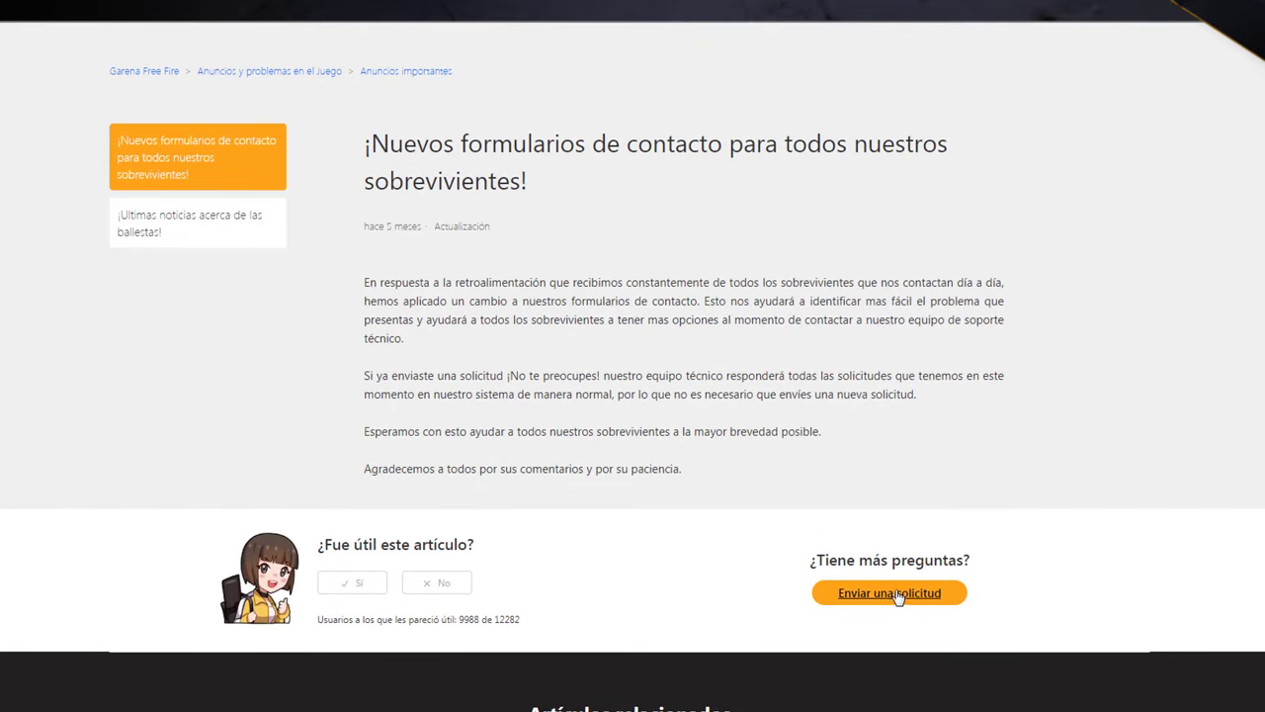
{"action": "left_click", "coordinate": [895, 599]}
Step: Choose 'Cerré mi Facebook/VK y no puedo acceder a Free Fire' as the request type
{"action": "scroll", "coordinate": [899, 599], "scroll_direction": "down", "scroll_amount": 1}
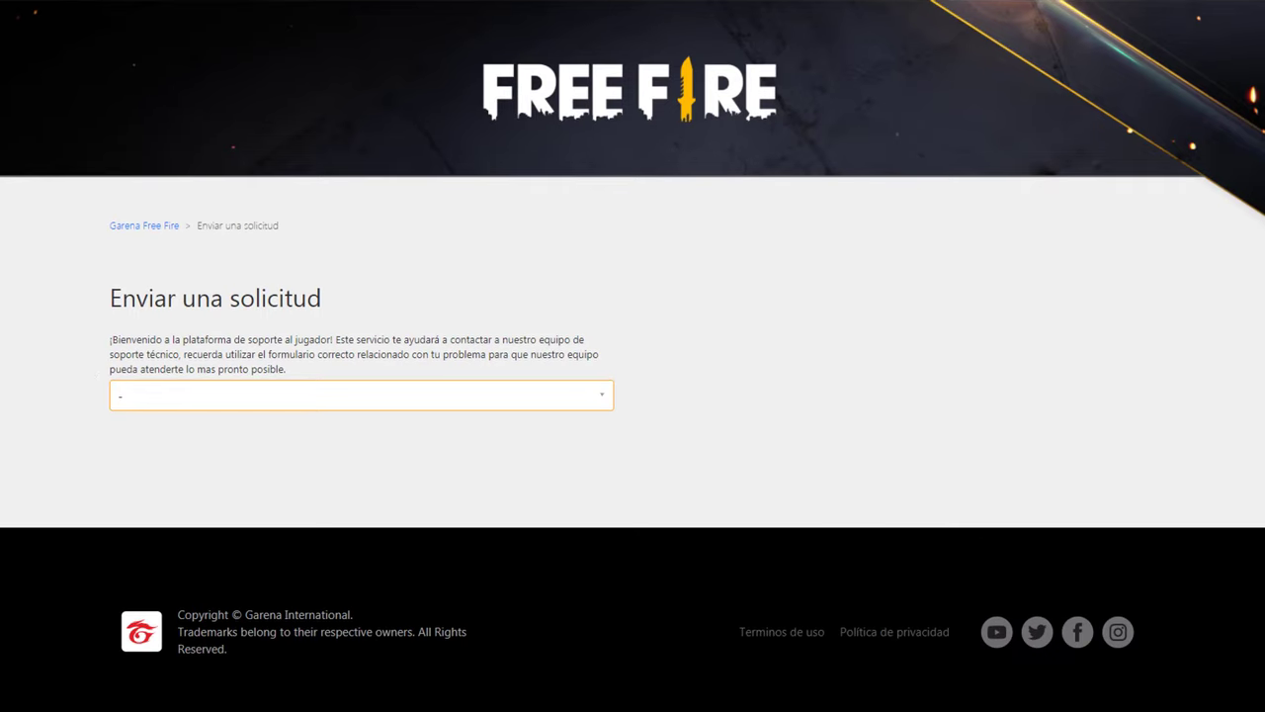
{"action": "left_click", "coordinate": [208, 396]}
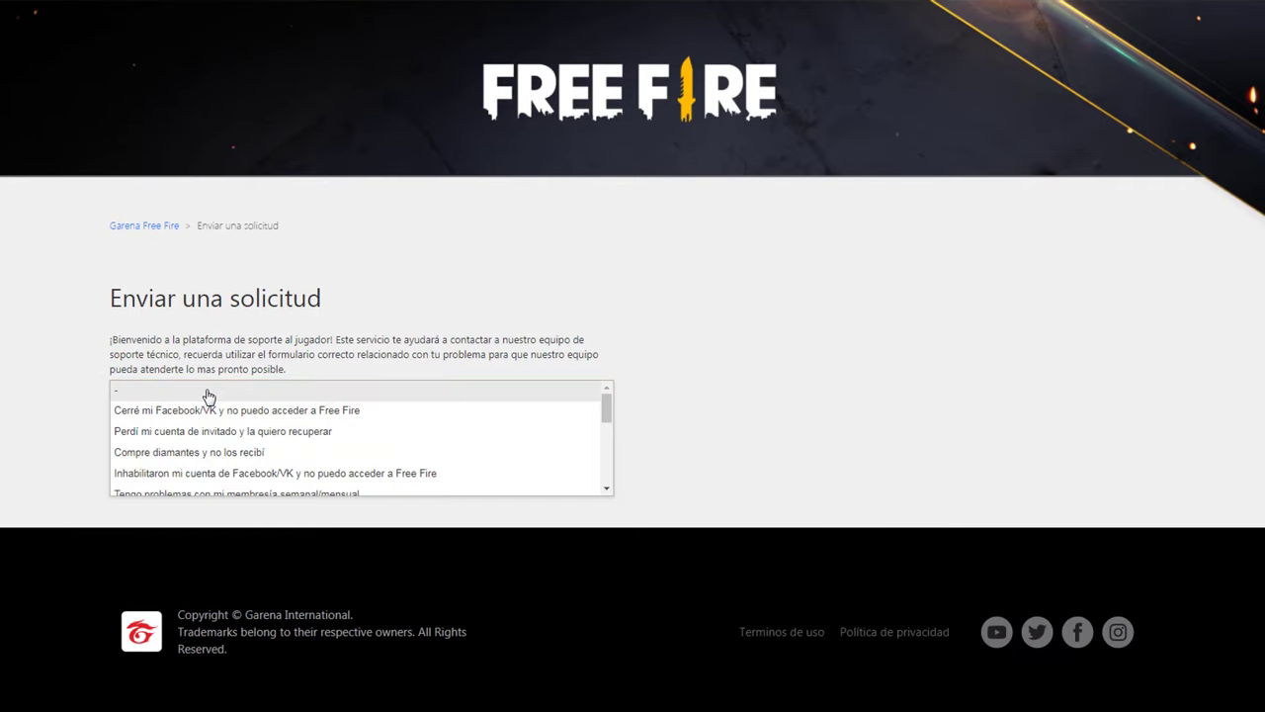
{"action": "scroll", "coordinate": [257, 420], "scroll_direction": "down", "scroll_amount": 3}
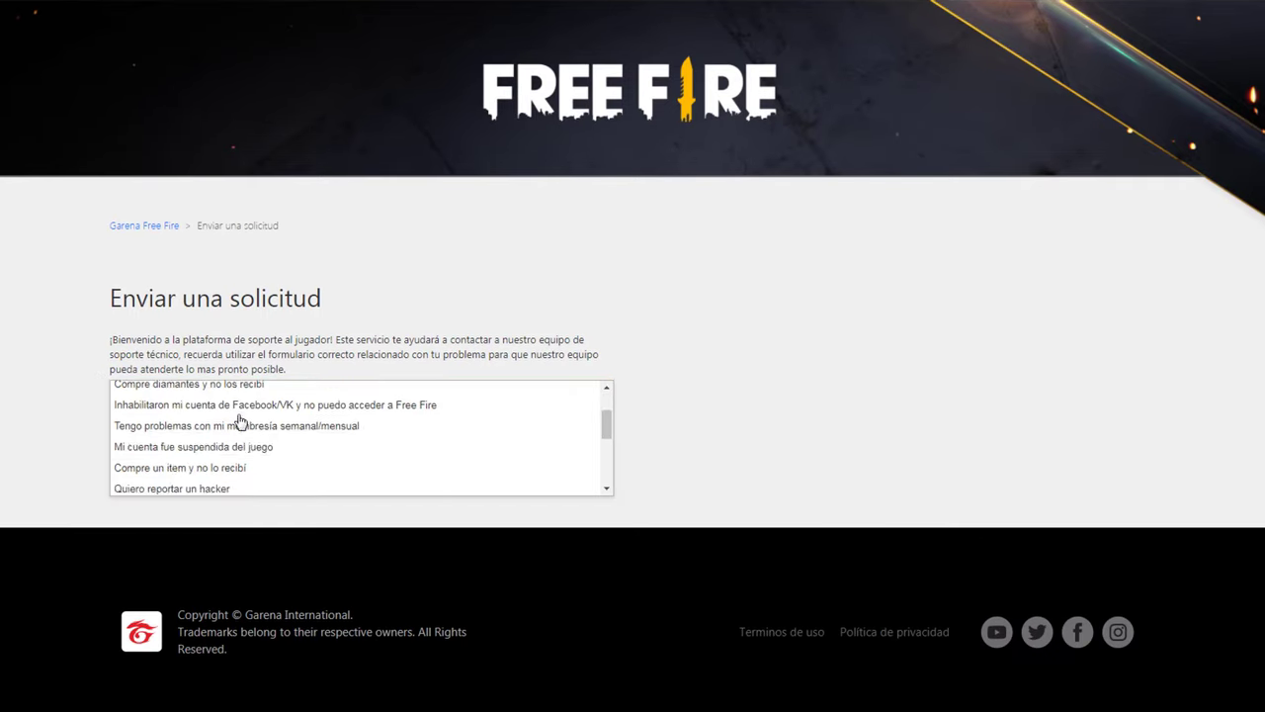
{"action": "scroll", "coordinate": [282, 434], "scroll_direction": "down", "scroll_amount": 3}
{"action": "scroll", "coordinate": [310, 452], "scroll_direction": "up", "scroll_amount": 6}
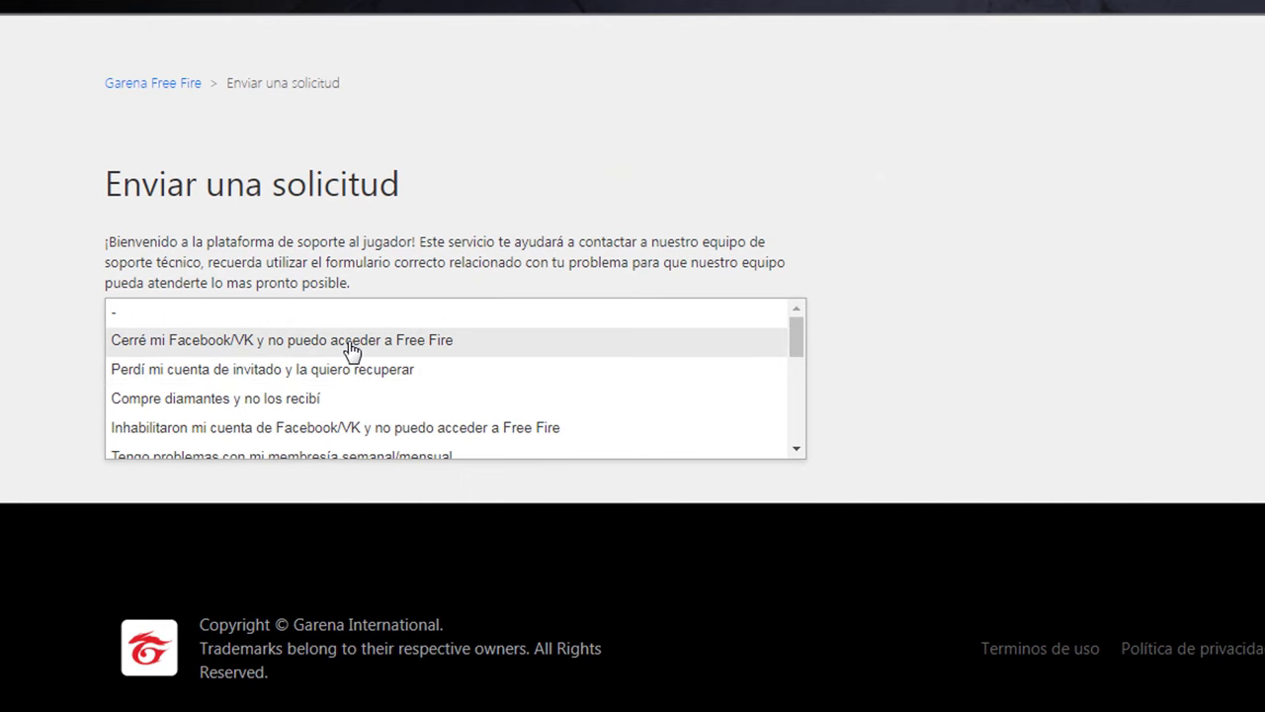
{"action": "left_click", "coordinate": [354, 353]}
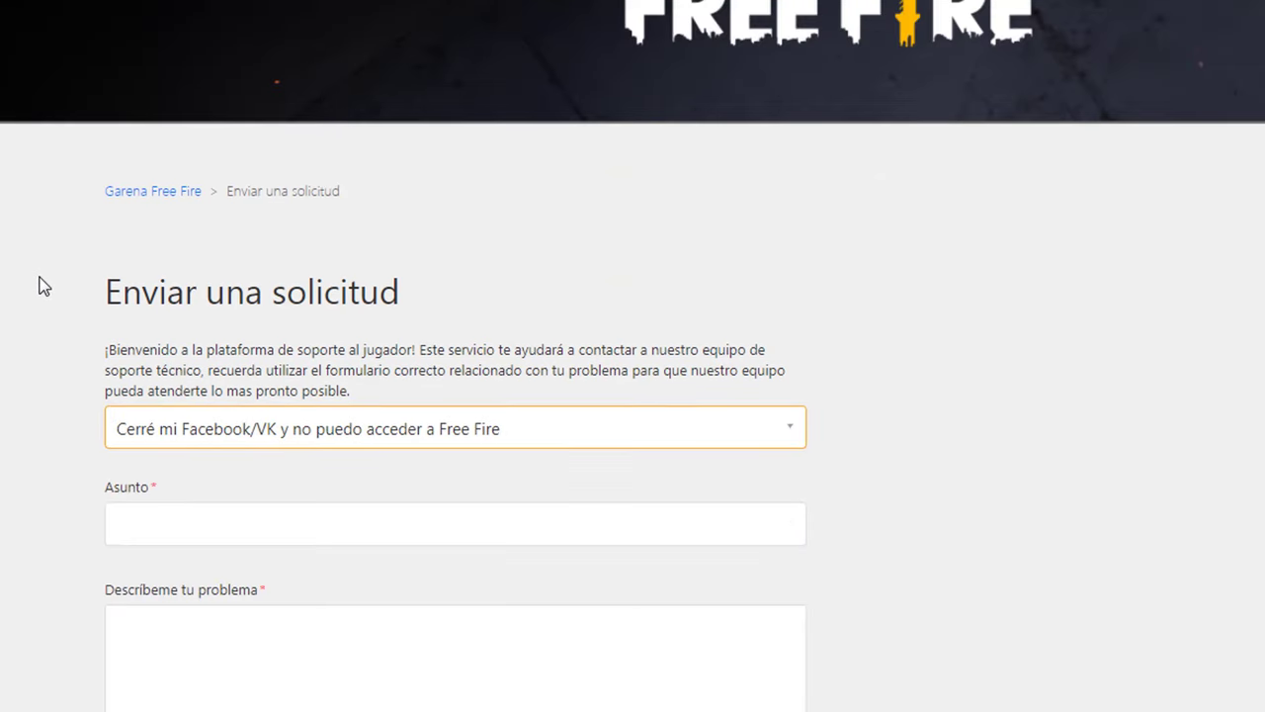
{"action": "scroll", "coordinate": [37, 281], "scroll_direction": "down", "scroll_amount": 2}
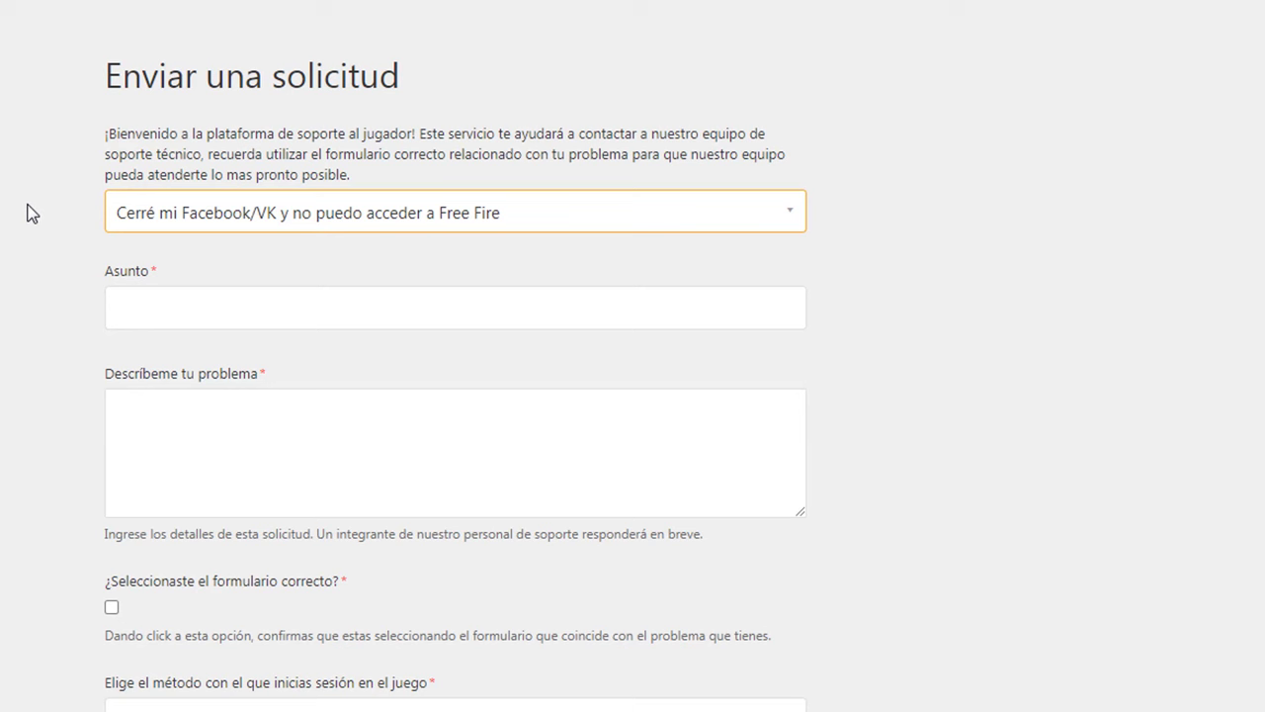
{"action": "scroll", "coordinate": [31, 212], "scroll_direction": "down", "scroll_amount": 1}
Step: Enter the subject 'vincular mi cuenta de ff de facebook a gmail'
{"action": "left_click", "coordinate": [240, 199]}
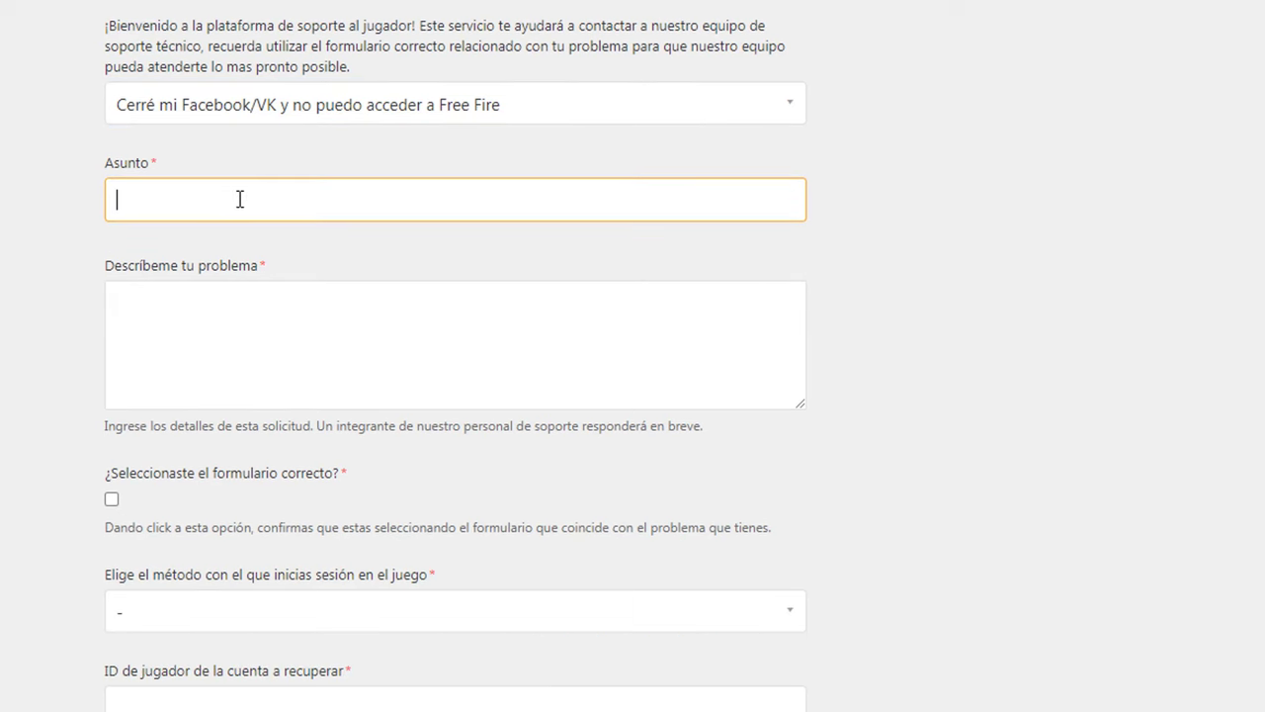
{"action": "type", "text": "Vi"}
{"action": "key", "text": "BackSpace"}
{"action": "key", "text": "BackSpace"}
{"action": "type", "text": "vincular mi cuenta de"}
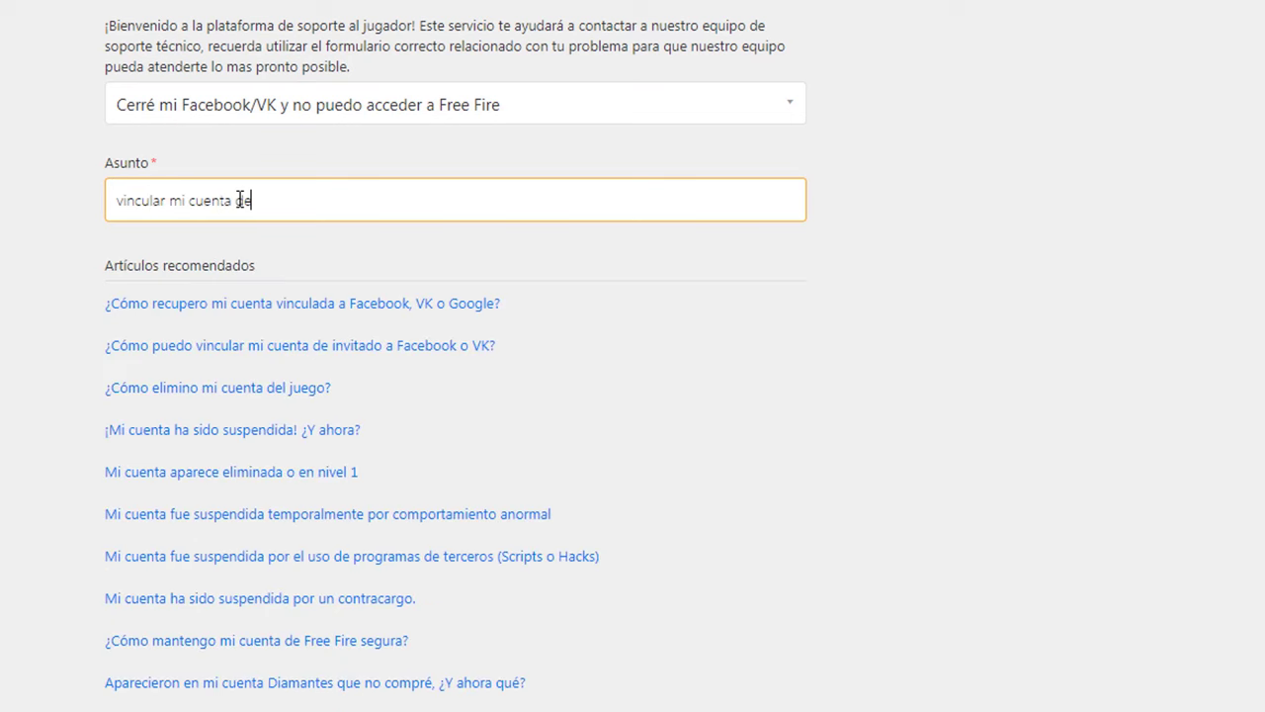
{"action": "type", "text": " f"}
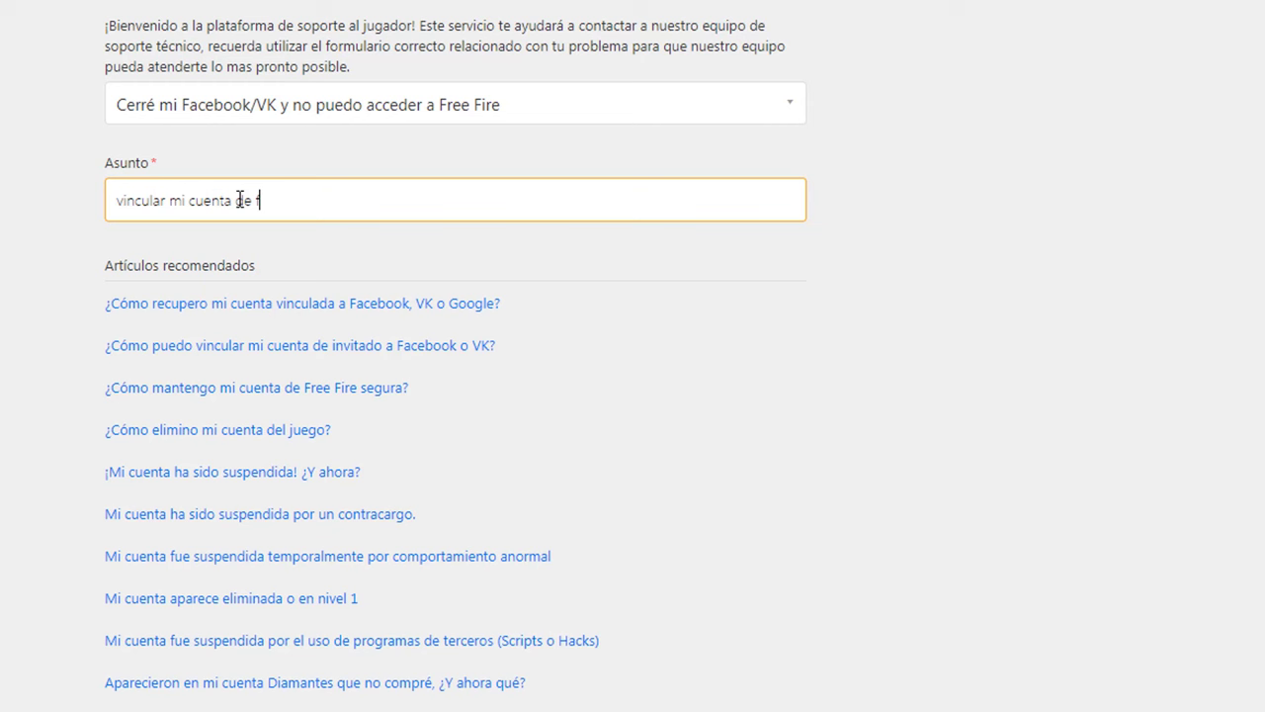
{"action": "type", "text": "f de f"}
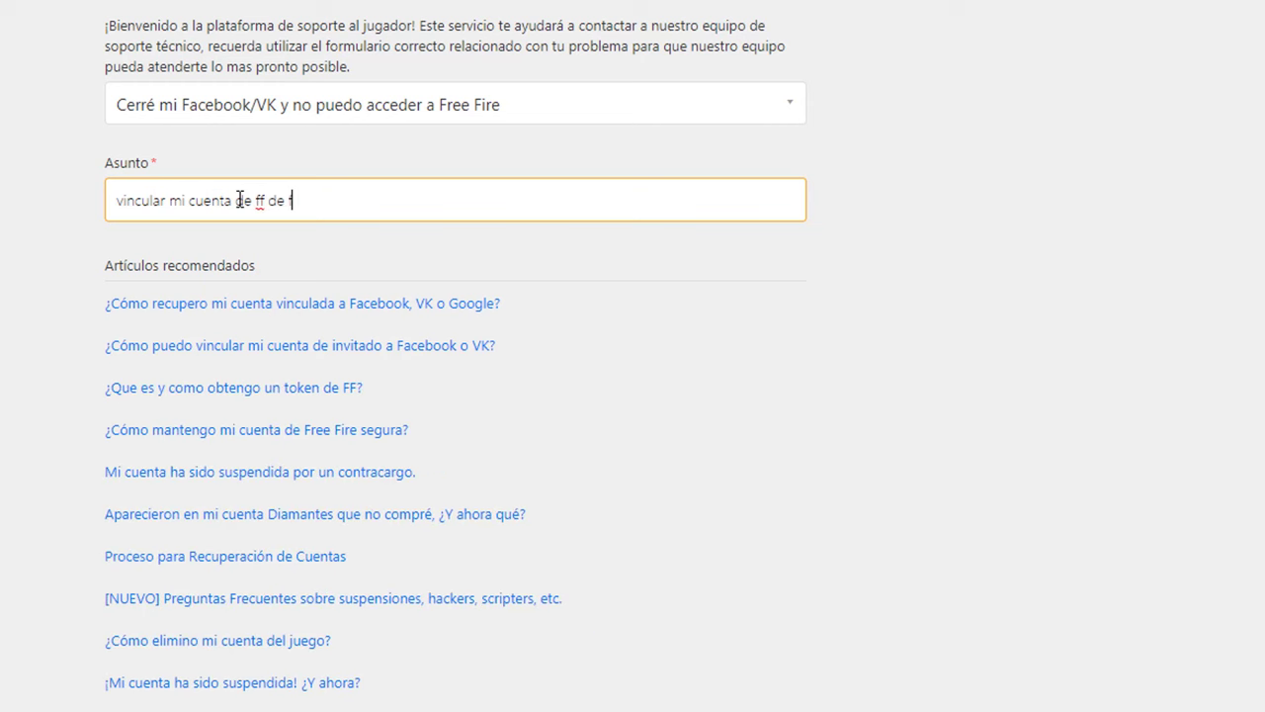
{"action": "type", "text": "aceboo"}
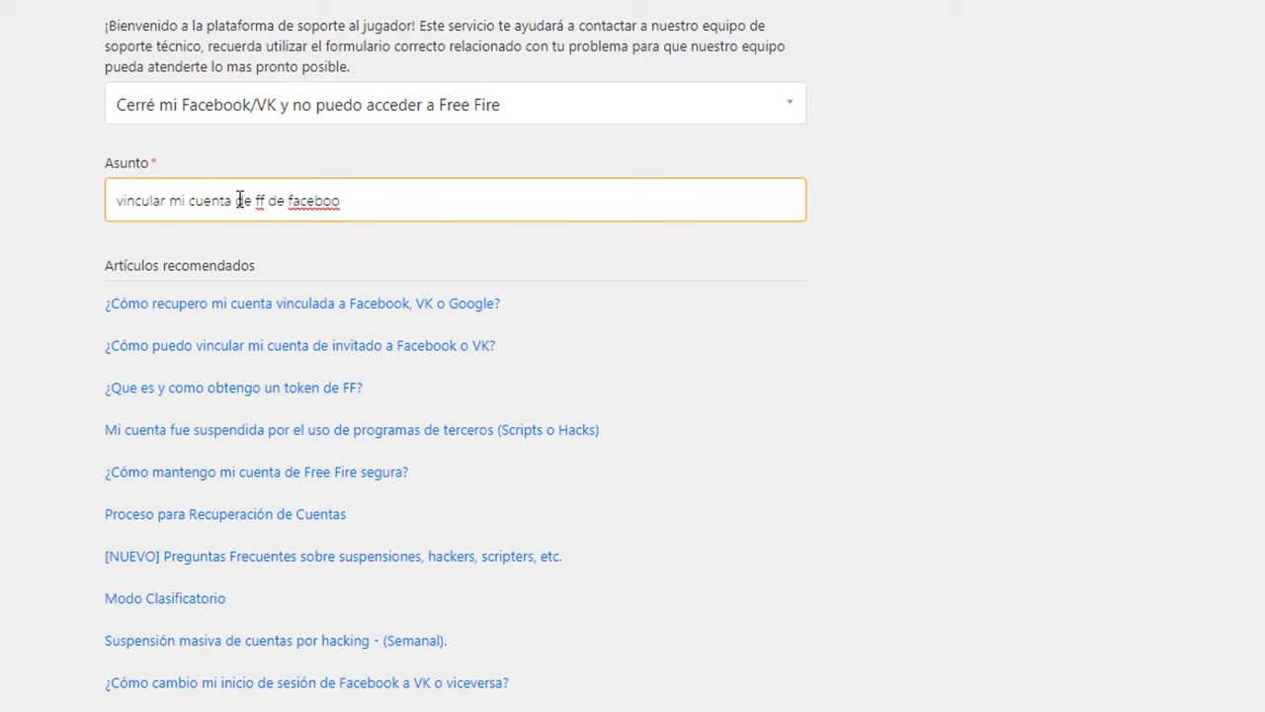
{"action": "type", "text": "k a gmail"}
{"action": "left_click", "coordinate": [29, 204]}
{"action": "scroll", "coordinate": [2, 208], "scroll_direction": "down", "scroll_amount": 3}
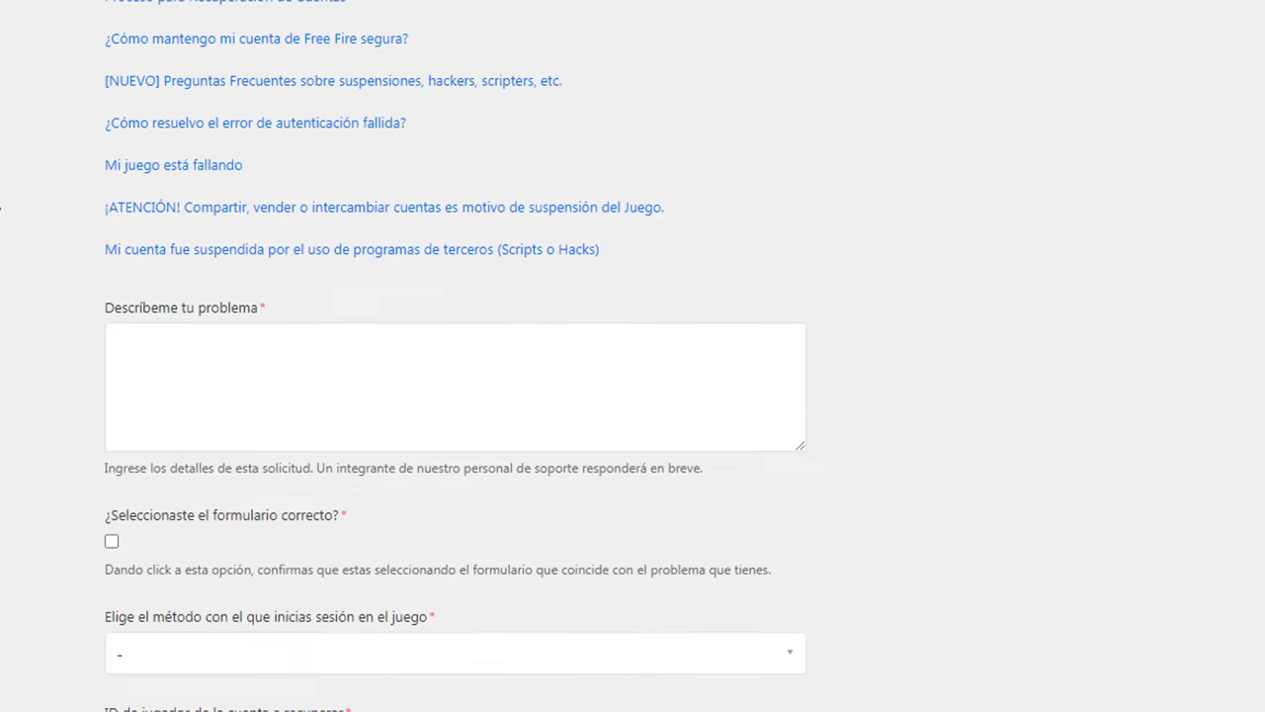
{"action": "scroll", "coordinate": [2, 207], "scroll_direction": "down", "scroll_amount": 4}
{"action": "left_click", "coordinate": [279, 161]}
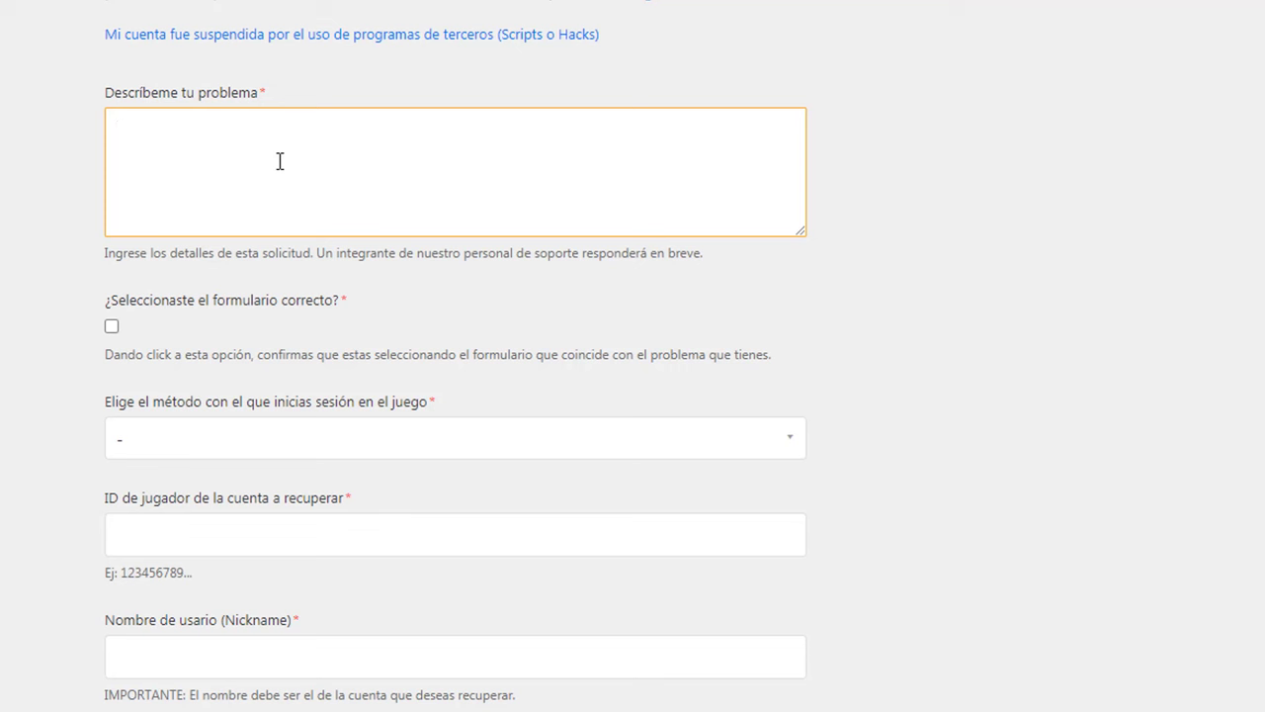
Step: Write a description asking to move the Facebook-linked Free Fire account to Gmail promptly
{"action": "type", "text": "hol"}
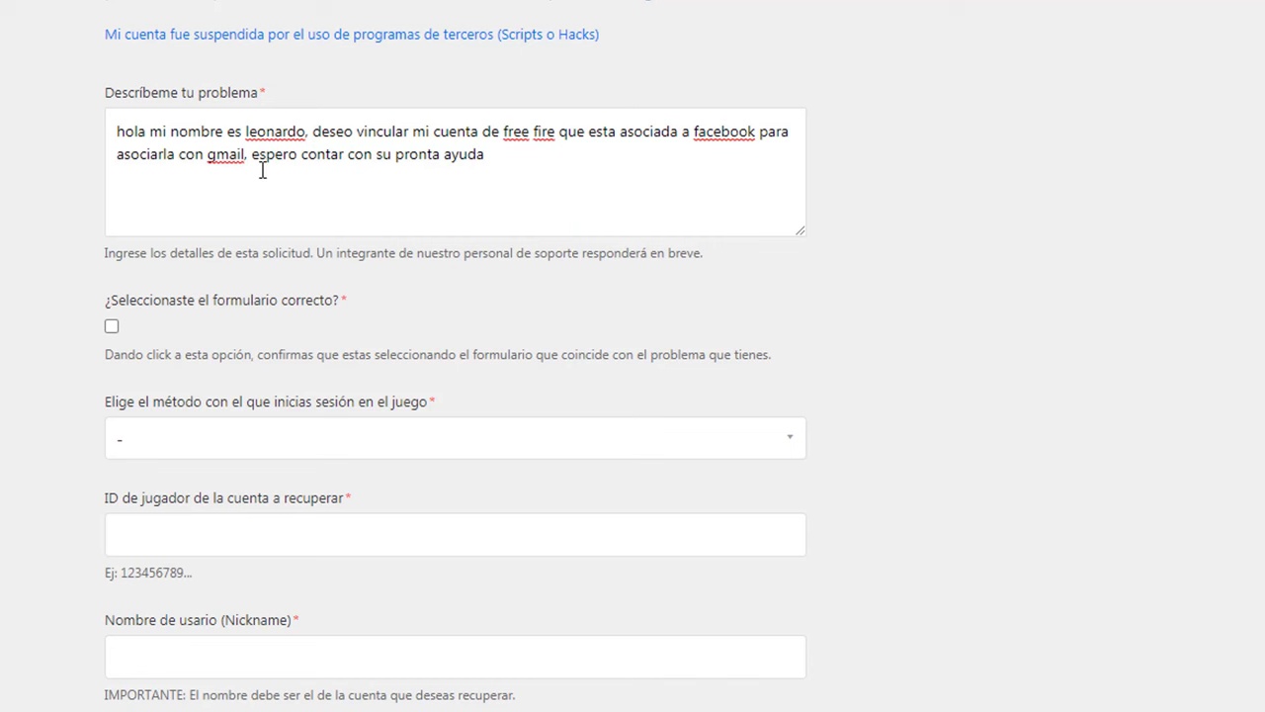
{"action": "left_click", "coordinate": [491, 156]}
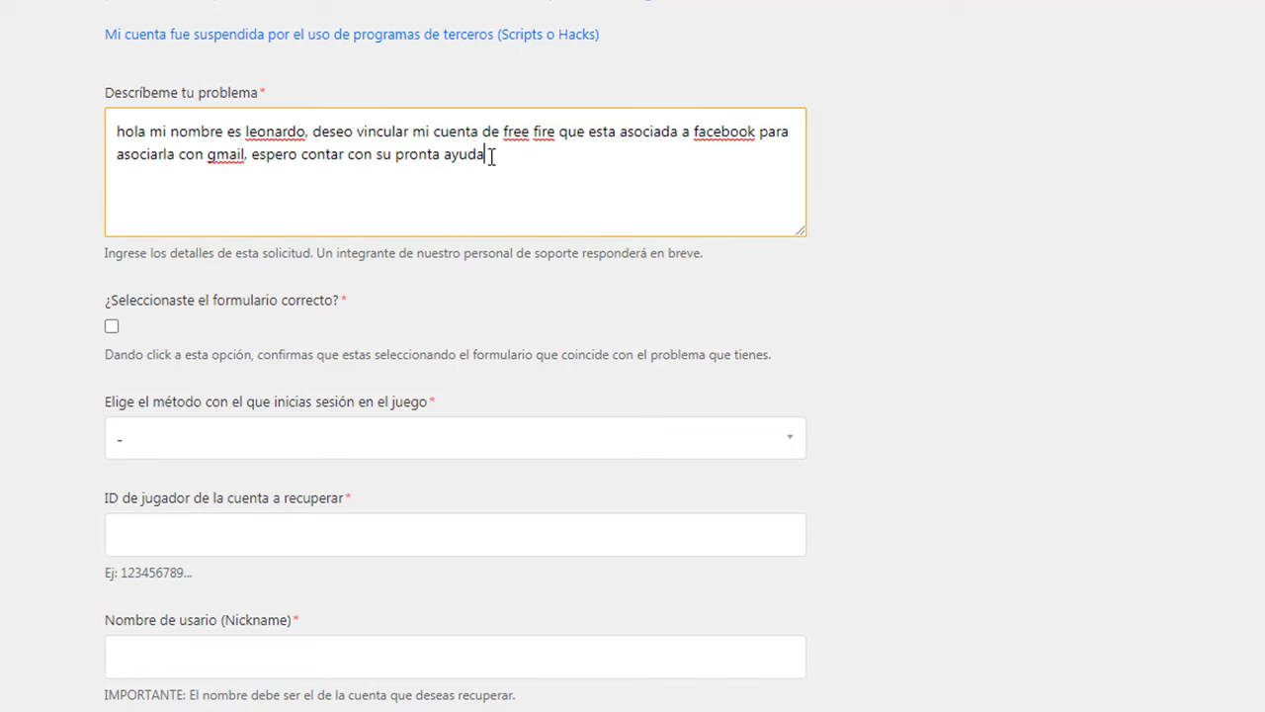
{"action": "scroll", "coordinate": [297, 148], "scroll_direction": "down", "scroll_amount": 3}
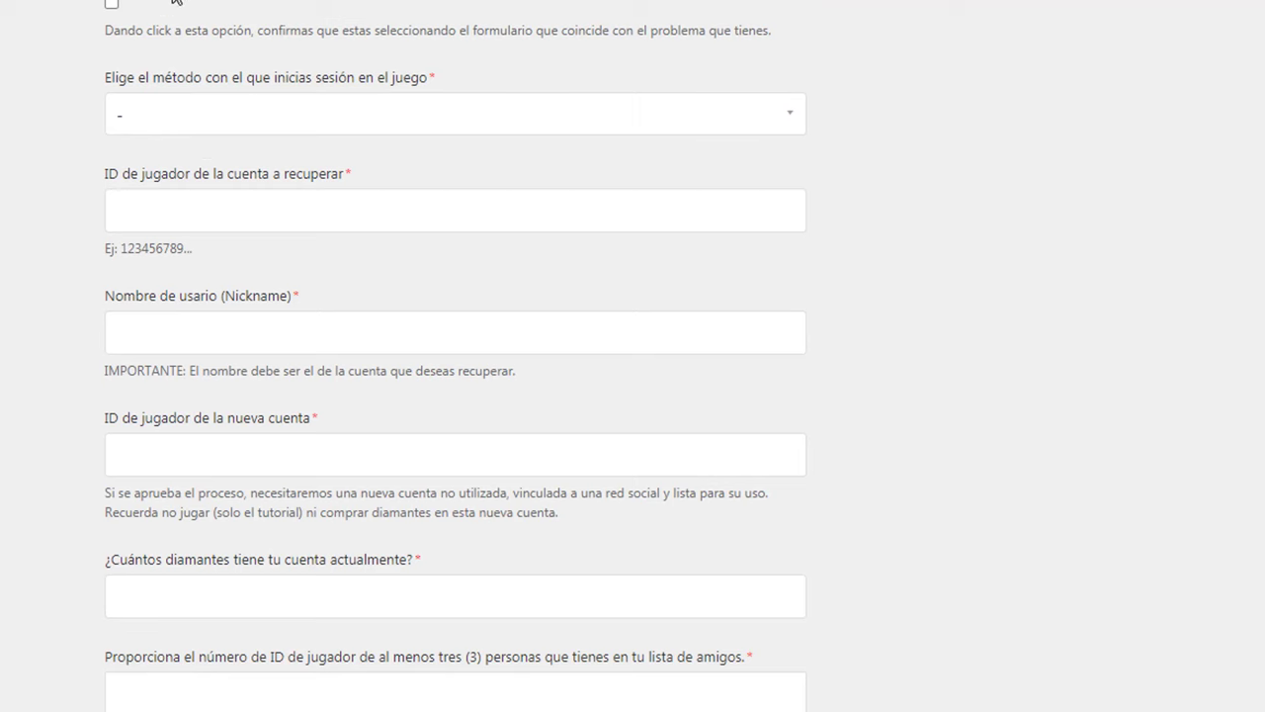
{"action": "scroll", "coordinate": [22, 147], "scroll_direction": "up", "scroll_amount": 1}
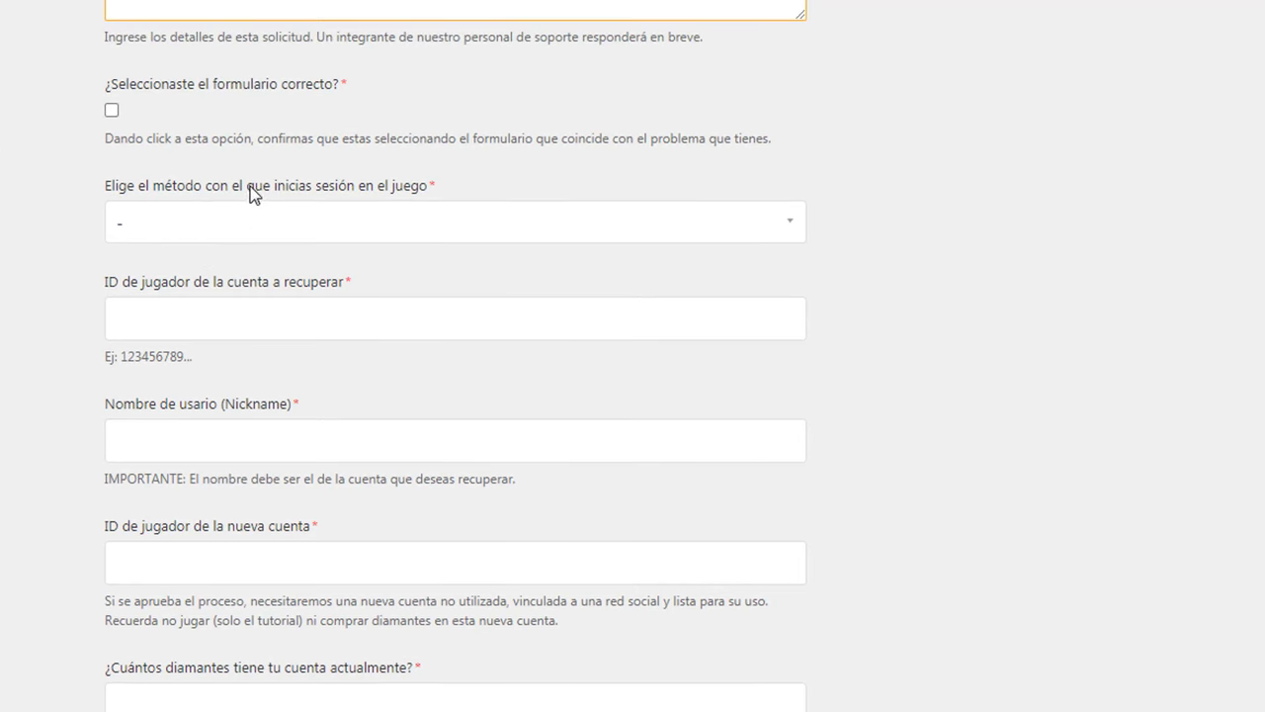
Step: Set the login method to Facebook
{"action": "left_click", "coordinate": [353, 236]}
{"action": "left_click", "coordinate": [212, 249]}
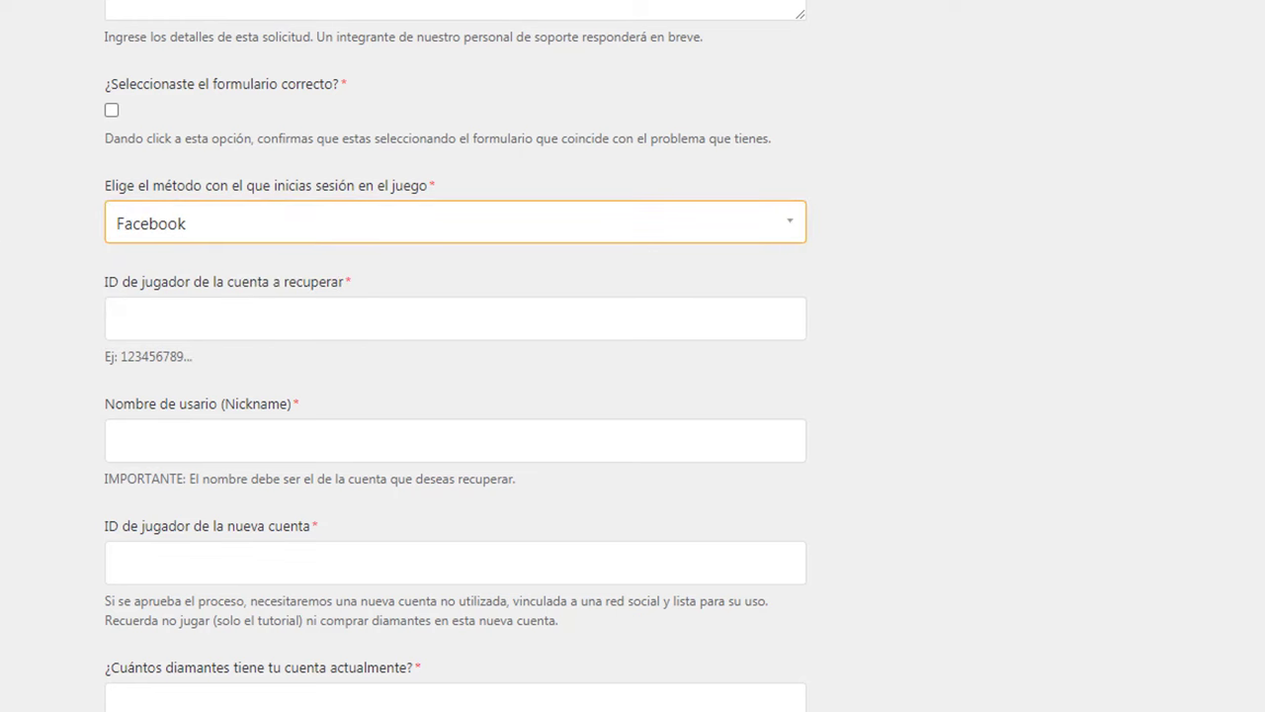
{"action": "scroll", "coordinate": [169, 224], "scroll_direction": "down", "scroll_amount": 2}
Step: Enter the account's player ID and in-game nickname
{"action": "left_click", "coordinate": [208, 209]}
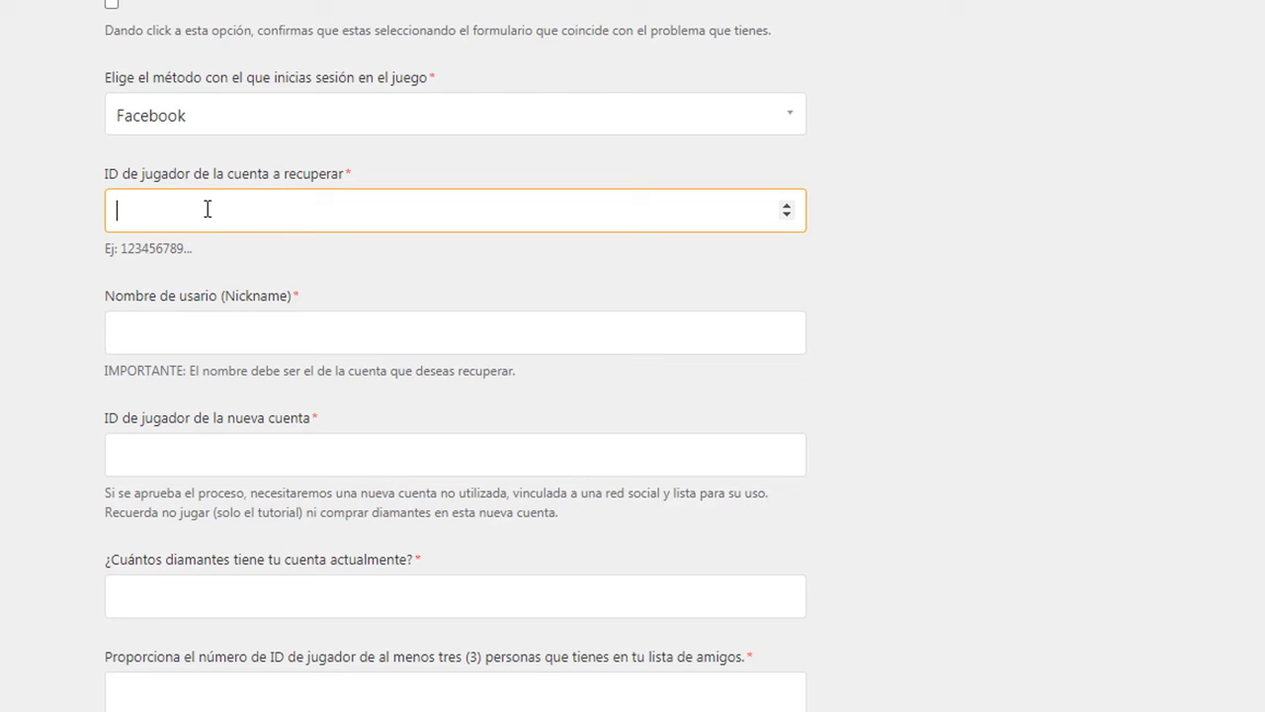
{"action": "type", "text": "894038831"}
{"action": "left_click", "coordinate": [203, 322]}
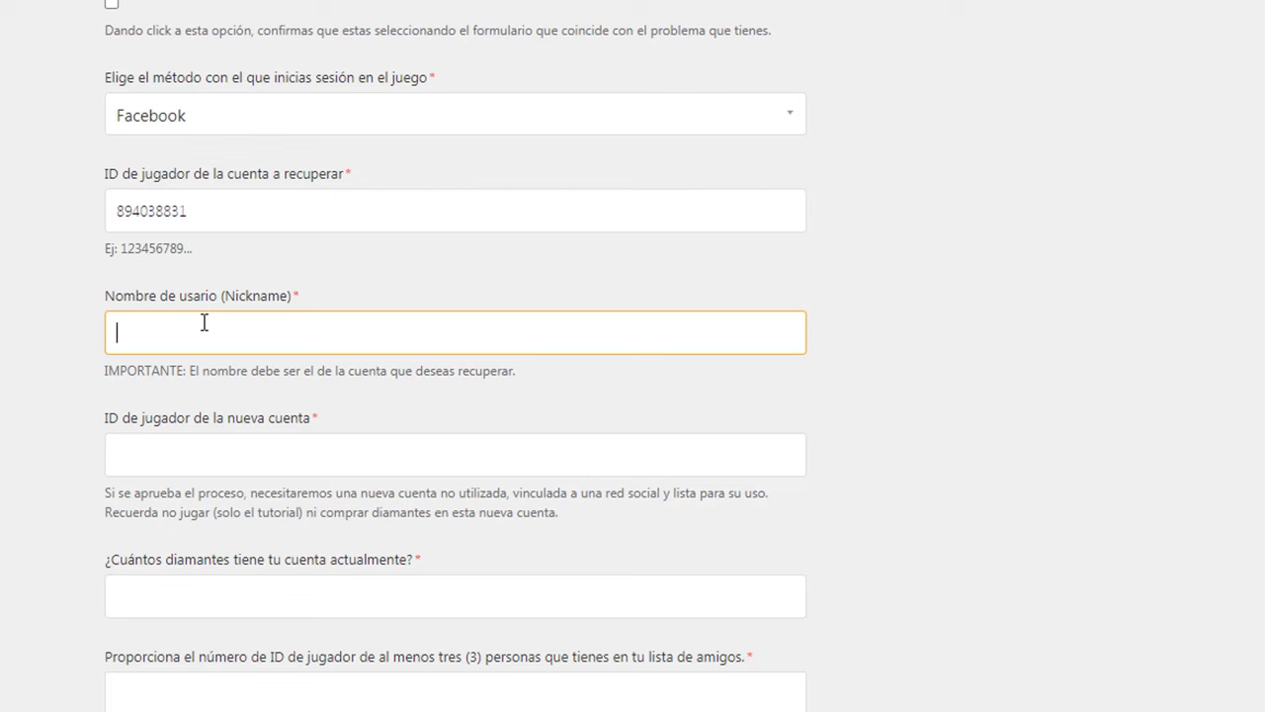
{"action": "type", "text": "gaymerpc"}
{"action": "scroll", "coordinate": [204, 323], "scroll_direction": "down", "scroll_amount": 2}
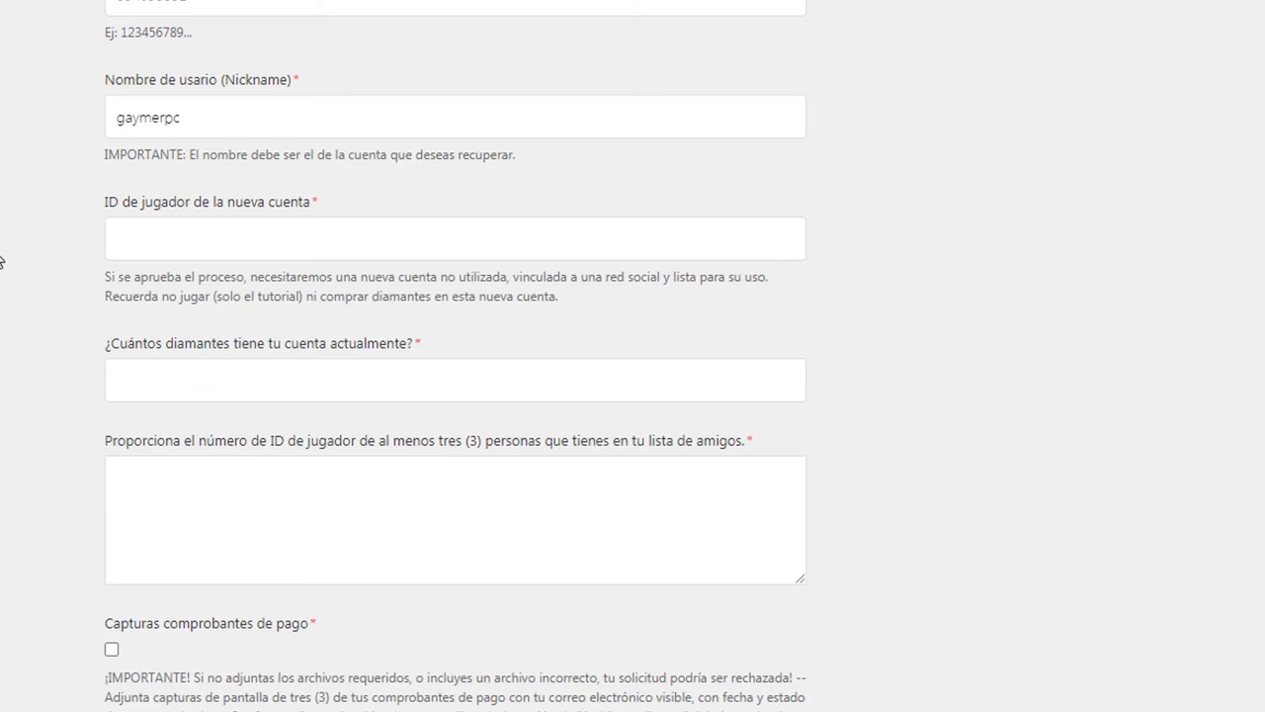
{"action": "scroll", "coordinate": [5, 259], "scroll_direction": "down", "scroll_amount": 2}
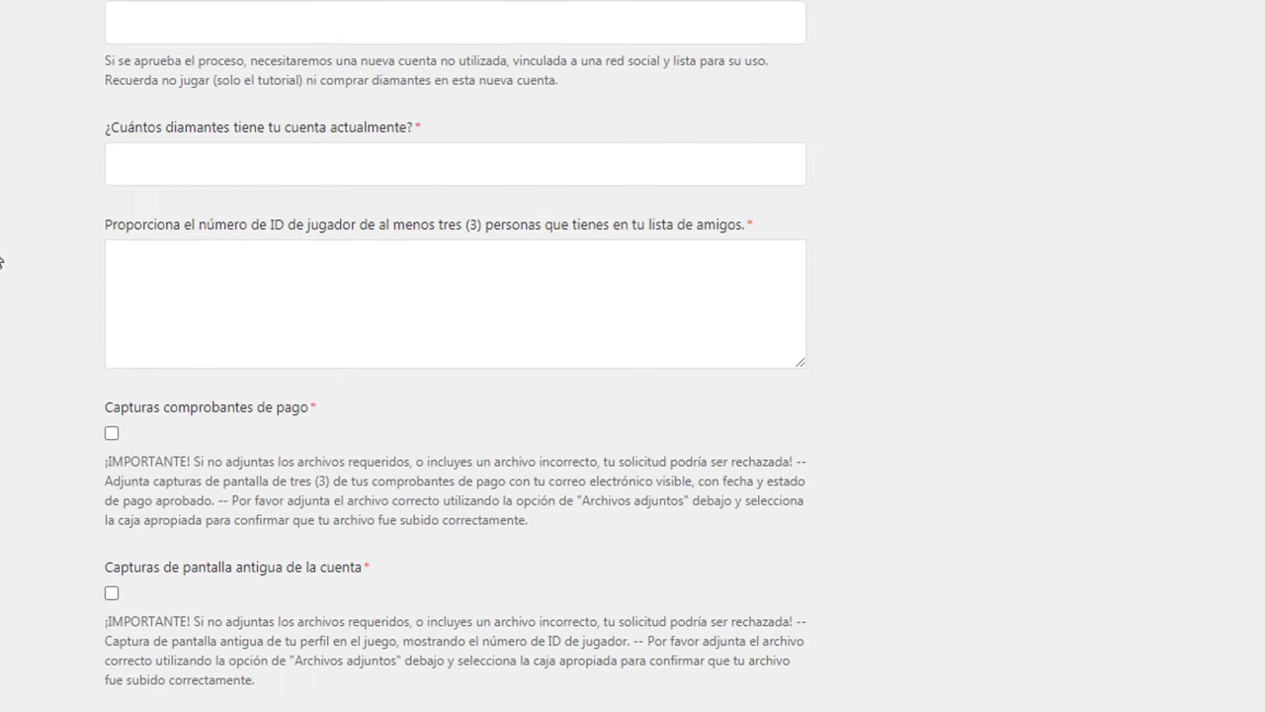
Step: Enter 150 as the diamond count and paste three friends' player IDs
{"action": "left_click", "coordinate": [216, 151]}
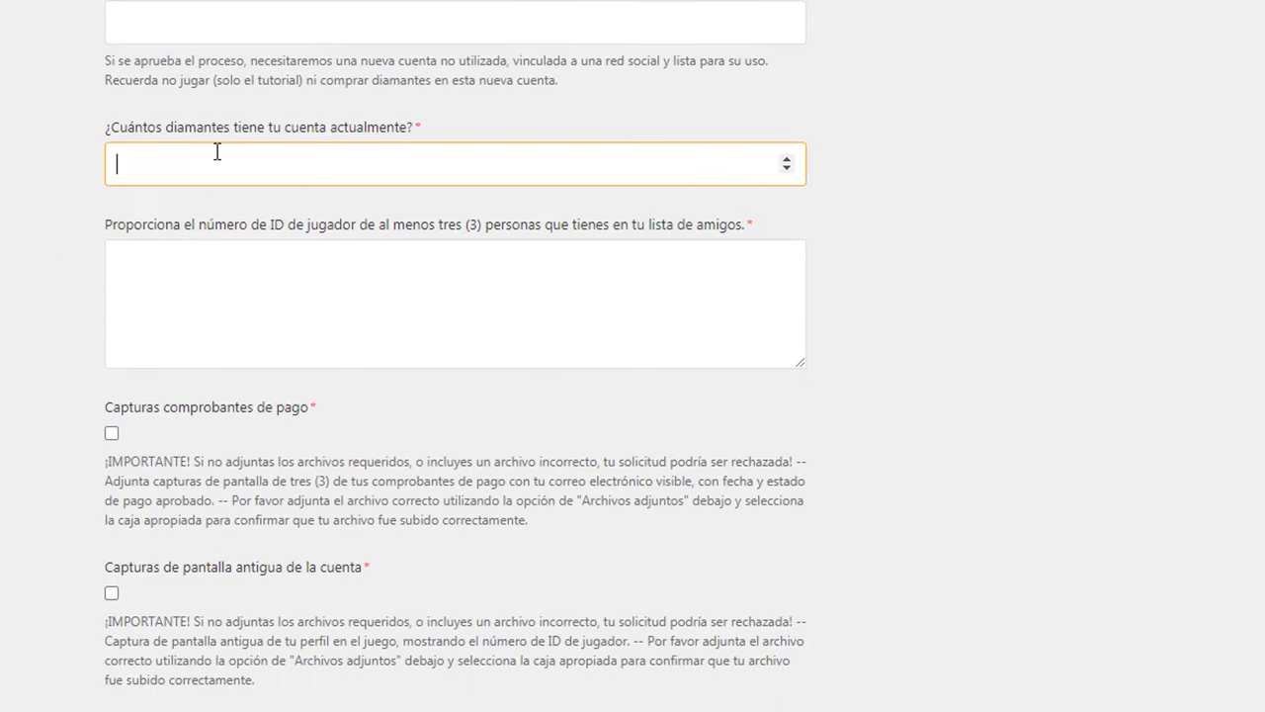
{"action": "type", "text": "150"}
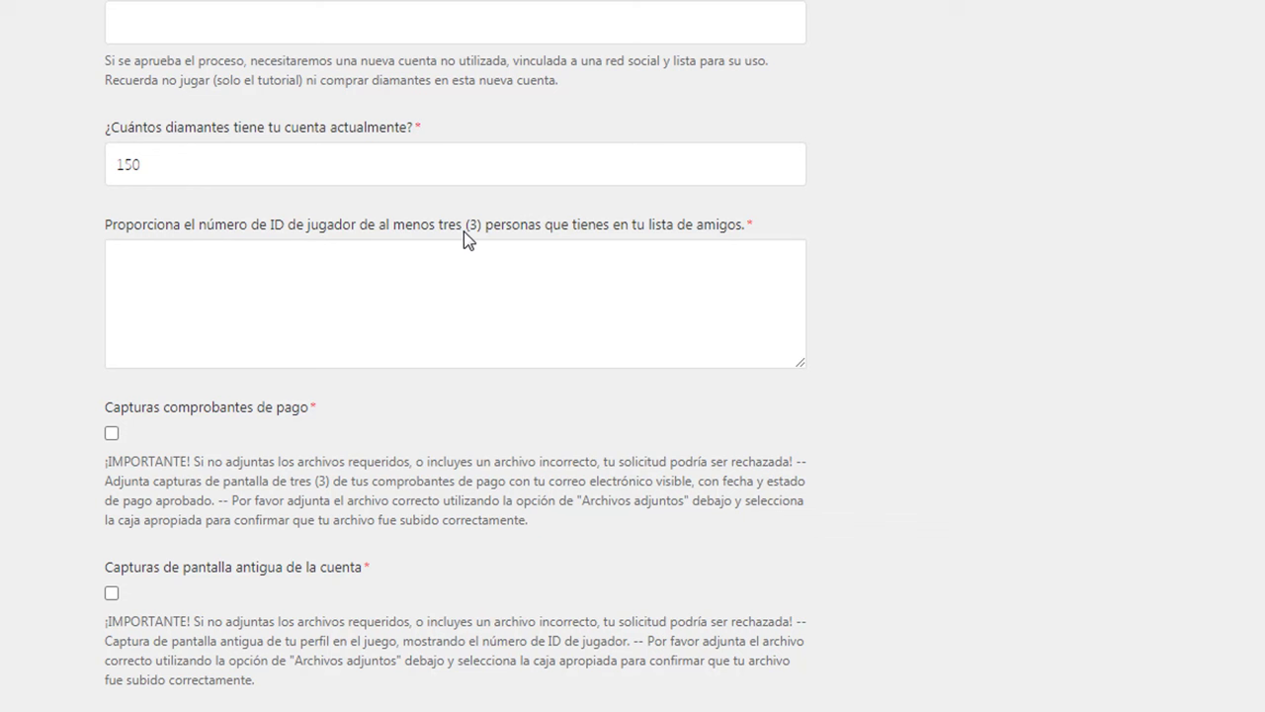
{"action": "left_click", "coordinate": [340, 273]}
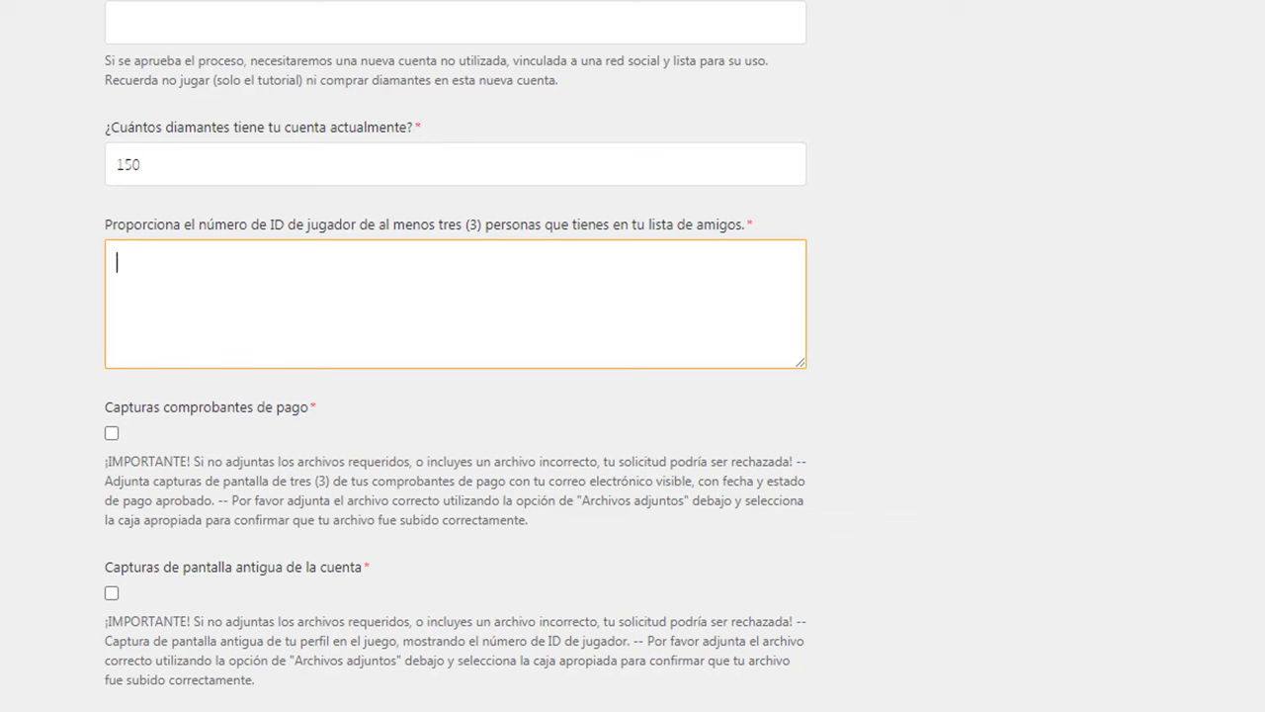
{"action": "key", "text": "ctrl+v"}
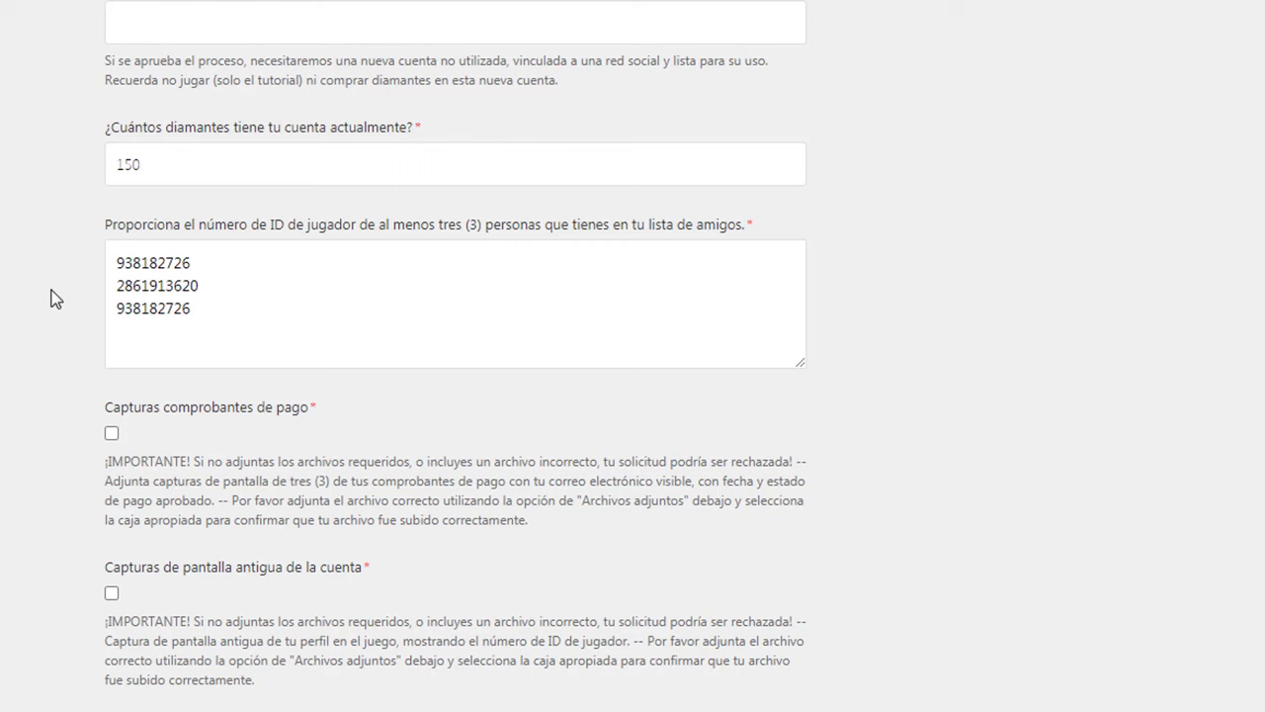
{"action": "scroll", "coordinate": [28, 301], "scroll_direction": "down", "scroll_amount": 1}
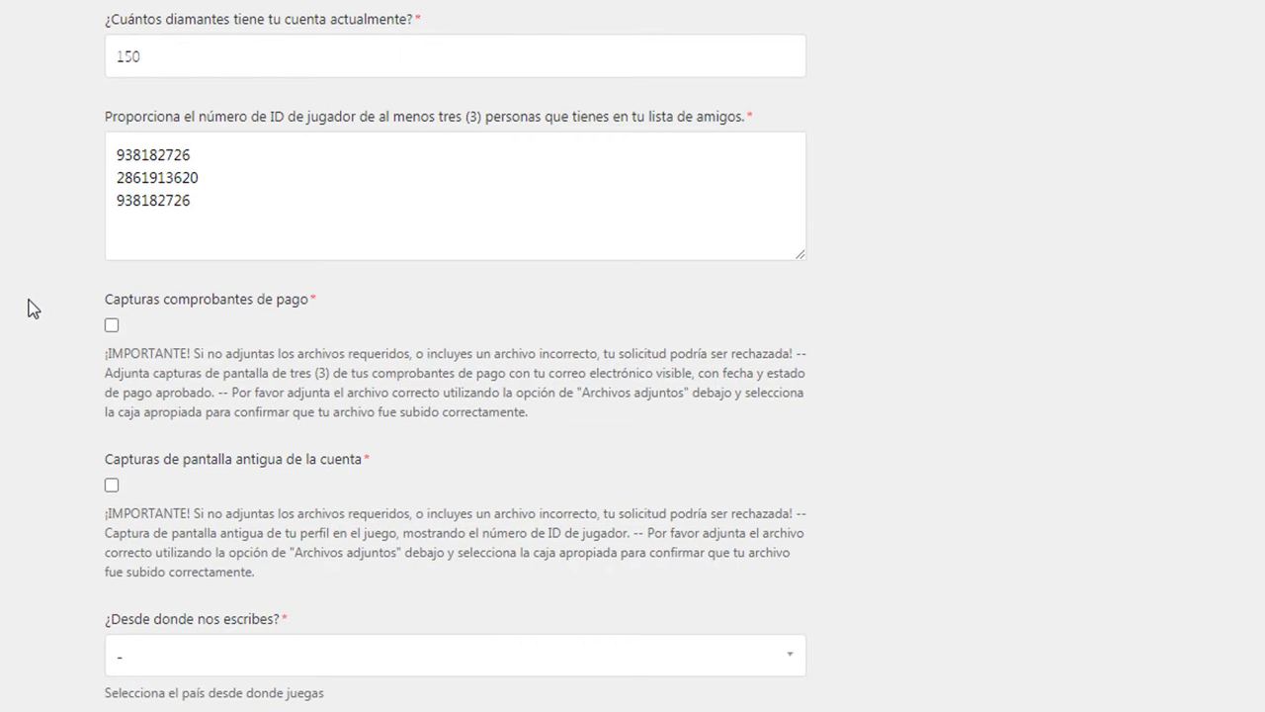
{"action": "scroll", "coordinate": [31, 299], "scroll_direction": "down", "scroll_amount": 1}
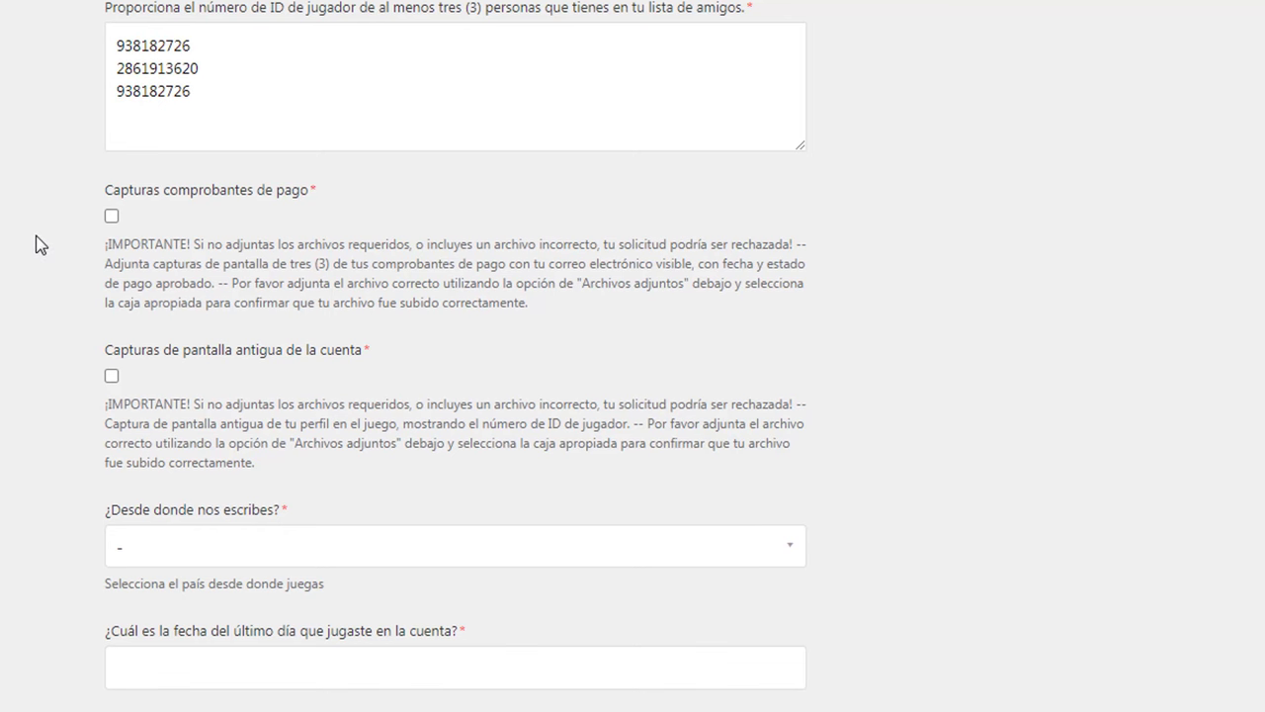
{"action": "scroll", "coordinate": [41, 243], "scroll_direction": "down", "scroll_amount": 1}
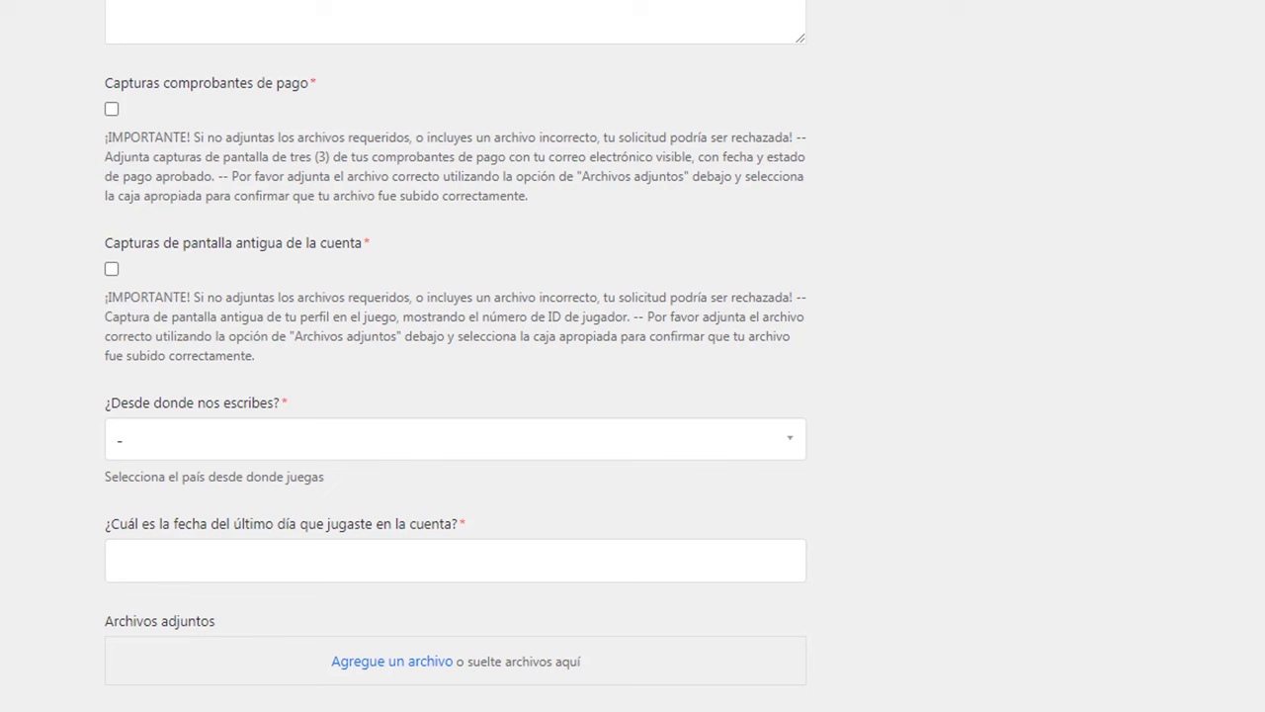
Step: Choose Colombia as the country you are writing from
{"action": "scroll", "coordinate": [9, 366], "scroll_direction": "down", "scroll_amount": 1}
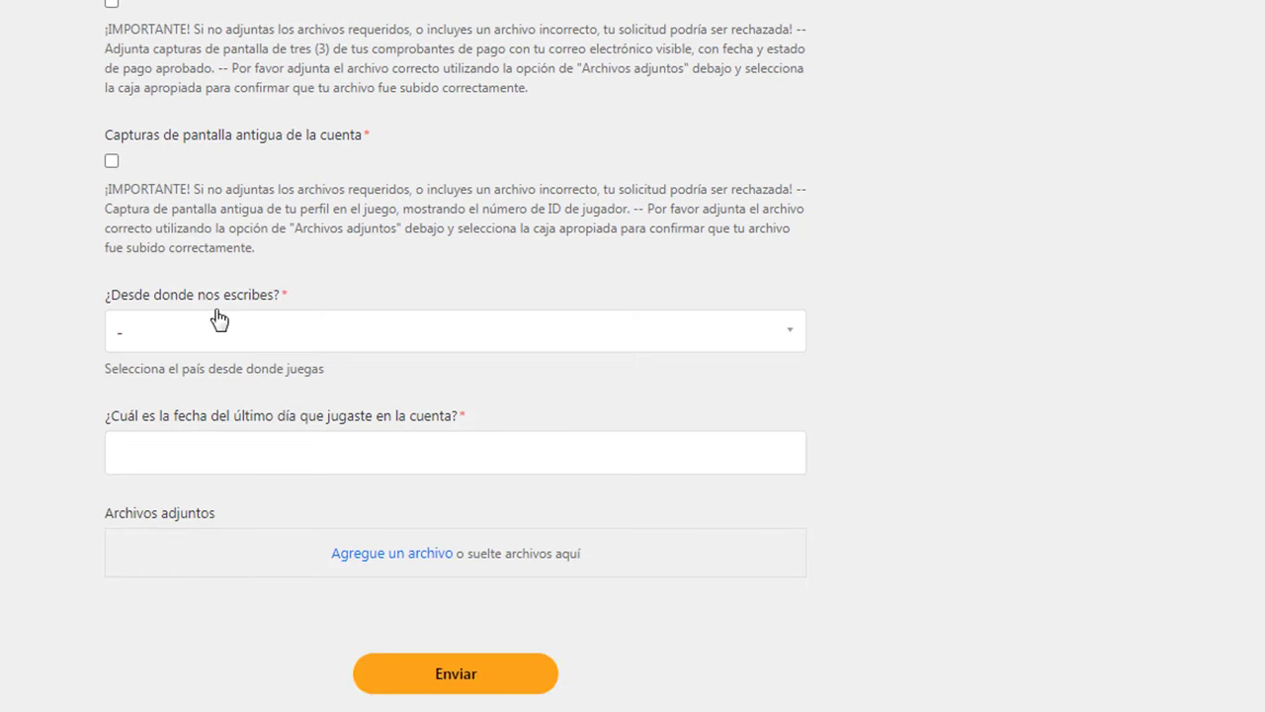
{"action": "left_click", "coordinate": [215, 333]}
{"action": "scroll", "coordinate": [194, 361], "scroll_direction": "down", "scroll_amount": 2}
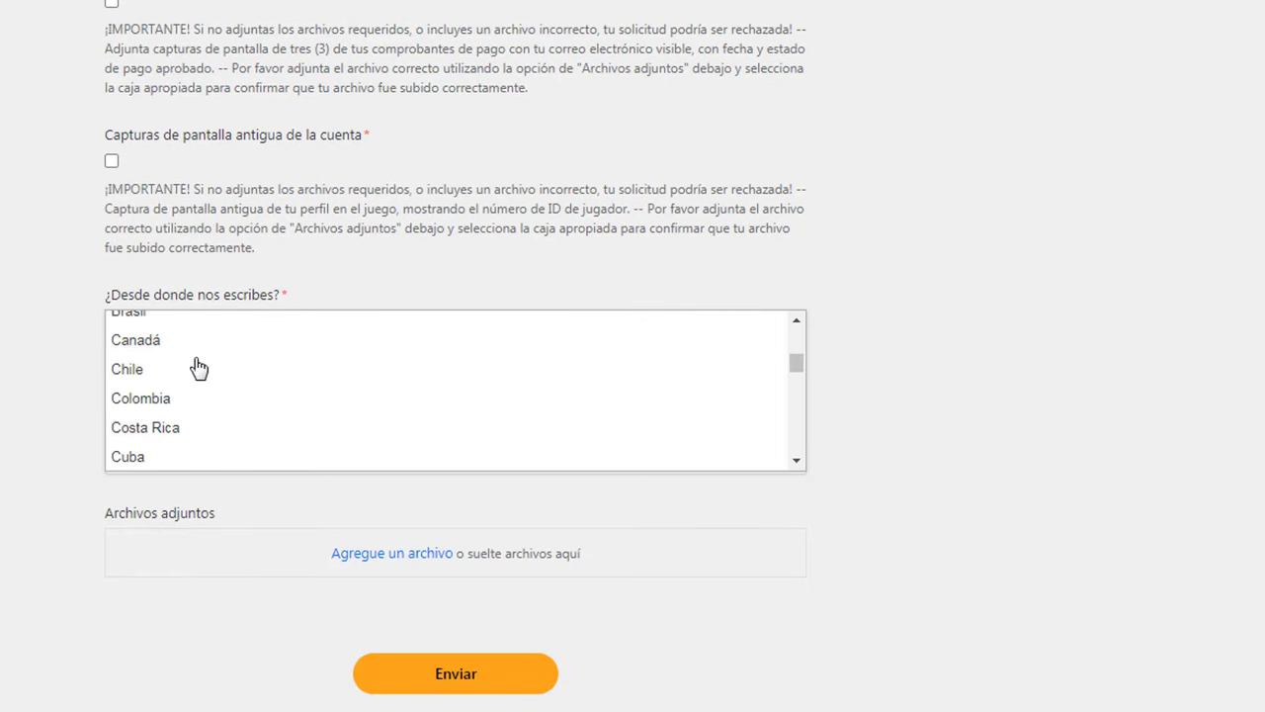
{"action": "left_click", "coordinate": [143, 400]}
{"action": "scroll", "coordinate": [14, 359], "scroll_direction": "down", "scroll_amount": 1}
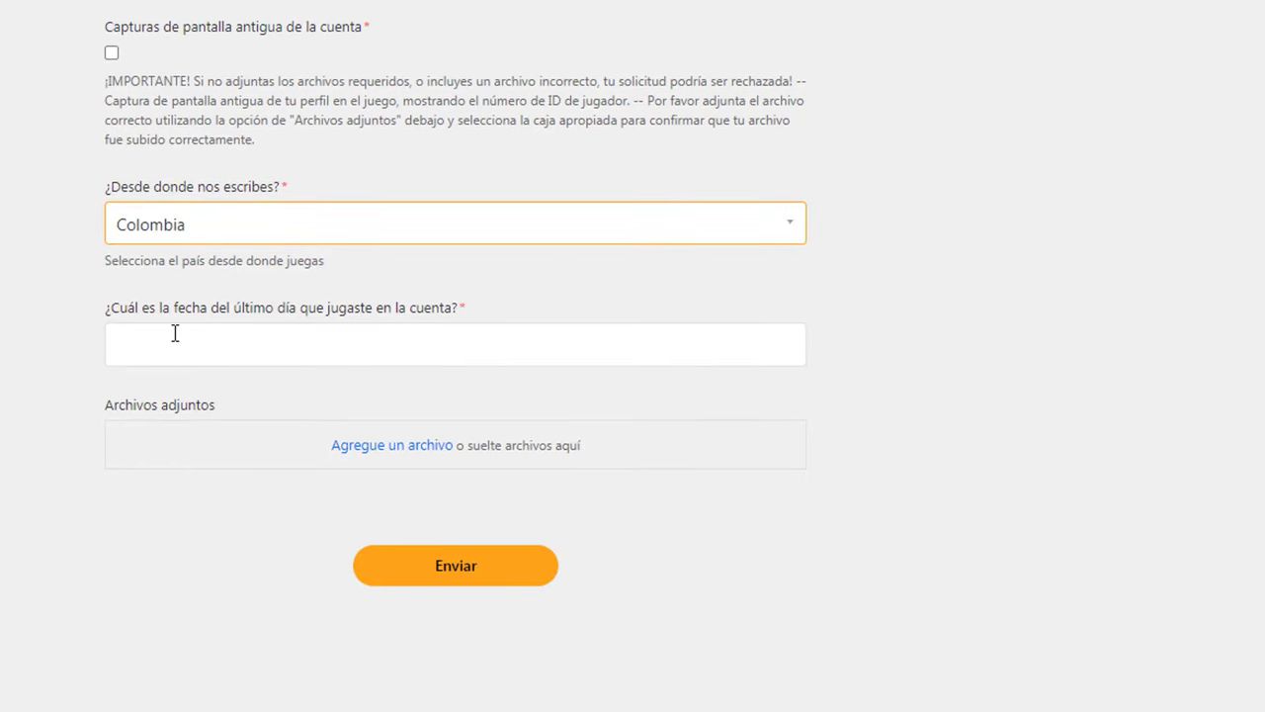
Step: Set the last day played to 21/05/2021
{"action": "left_click", "coordinate": [348, 340]}
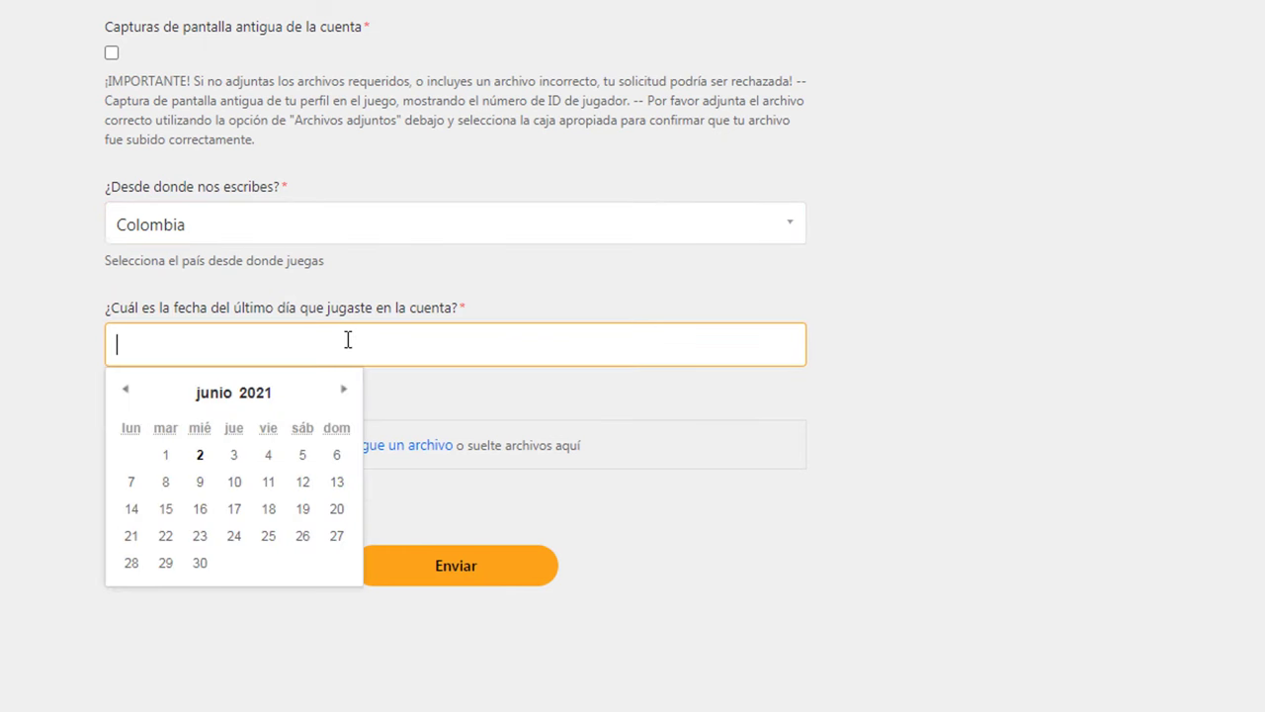
{"action": "left_click", "coordinate": [126, 389]}
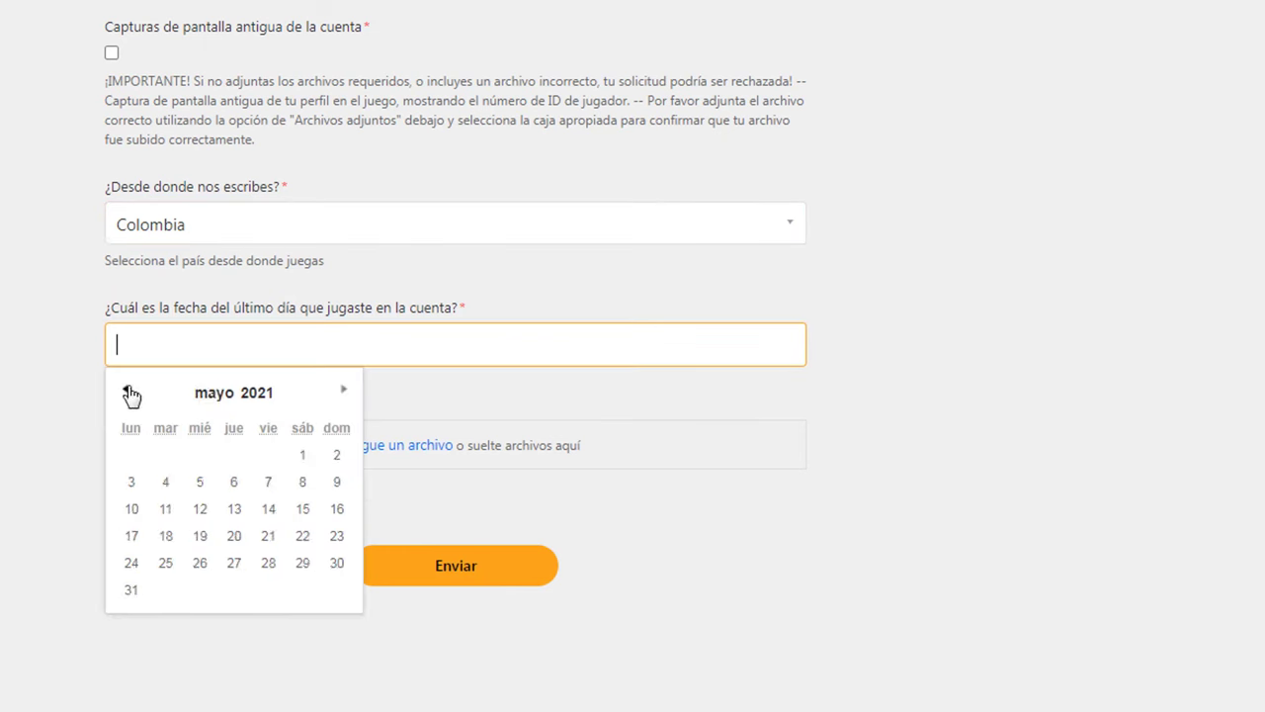
{"action": "left_click", "coordinate": [269, 538]}
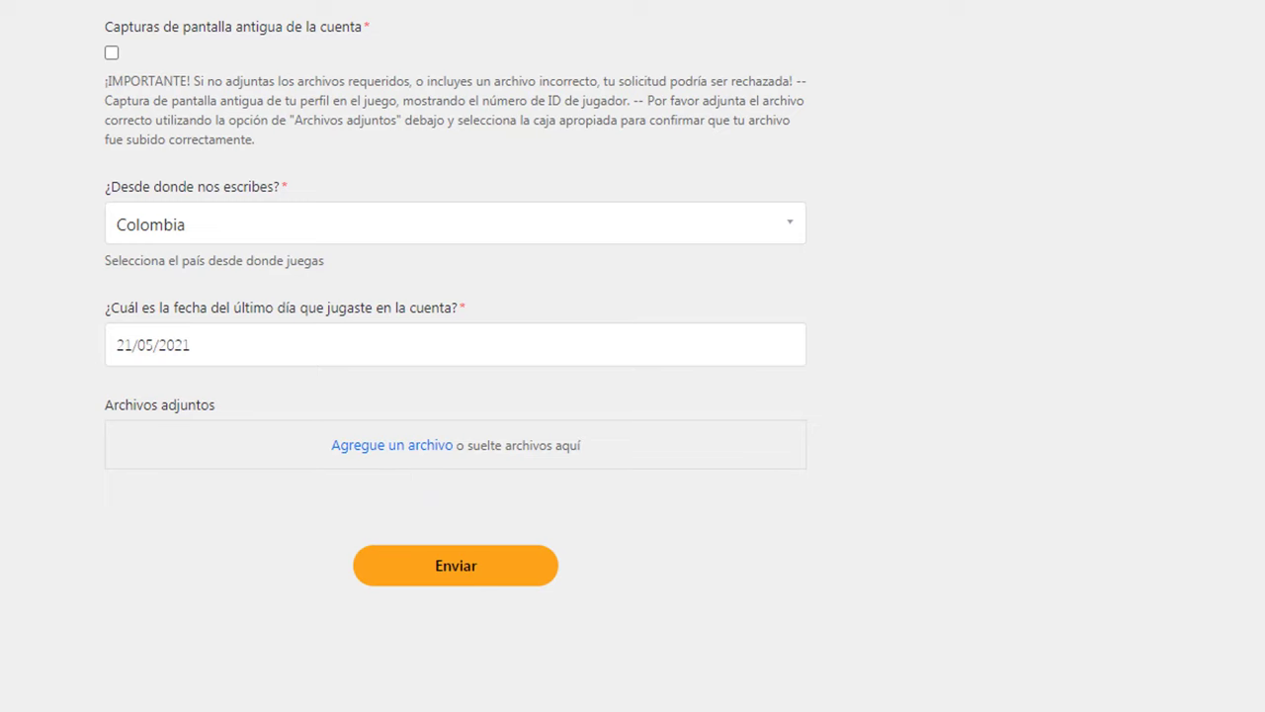
{"action": "scroll", "coordinate": [633, 356], "scroll_direction": "up", "scroll_amount": 2}
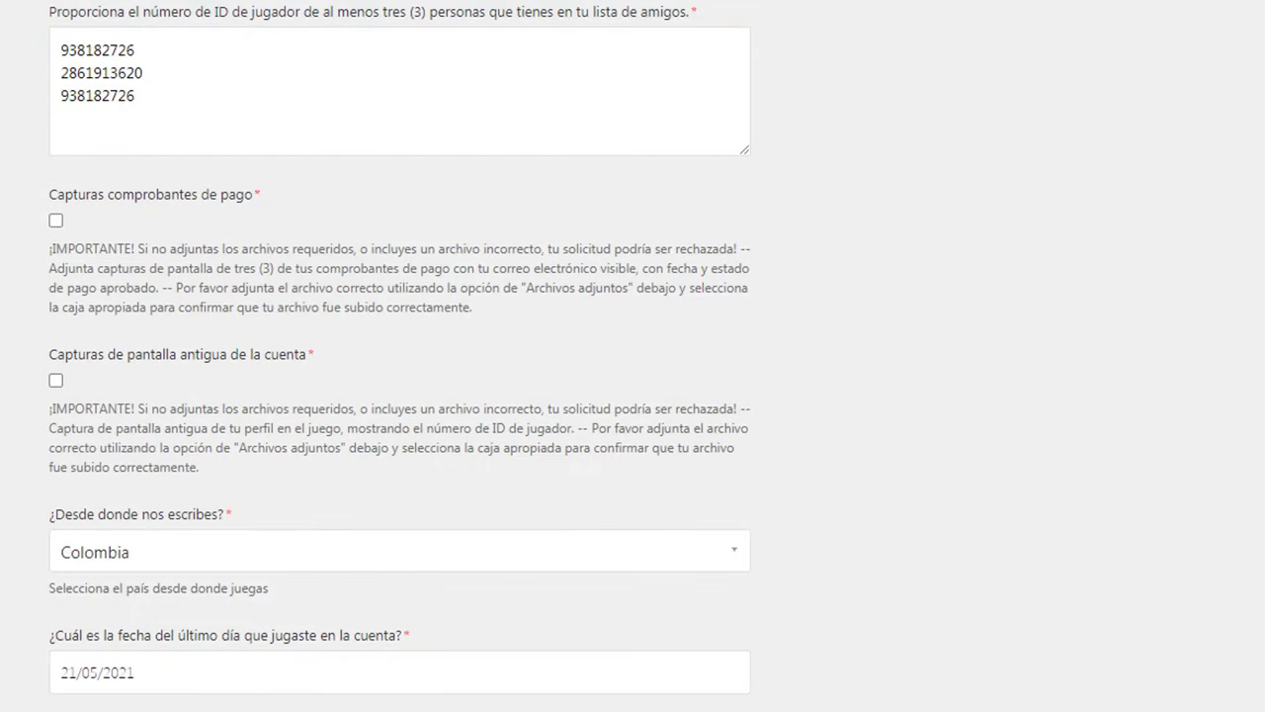
Step: Submit the request with the Enviar button, returning to the top of the unsent form
{"action": "scroll", "coordinate": [319, 695], "scroll_direction": "down", "scroll_amount": 2}
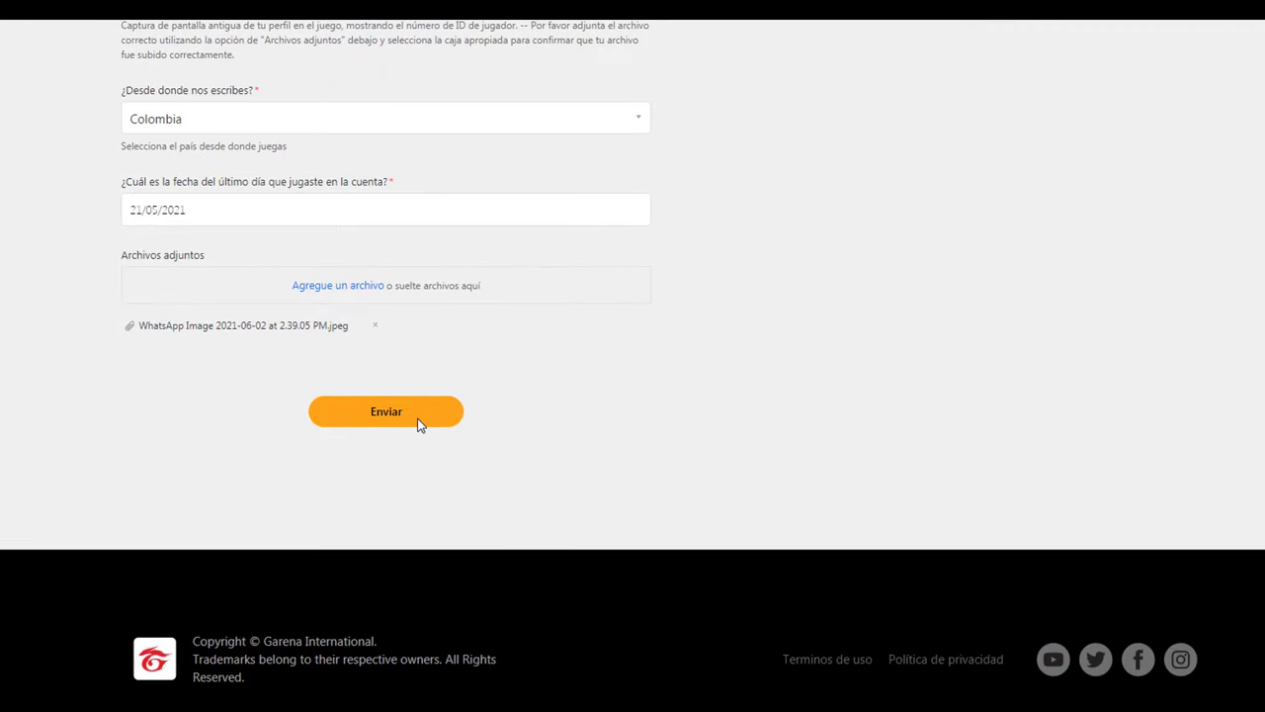
{"action": "left_click", "coordinate": [415, 411]}
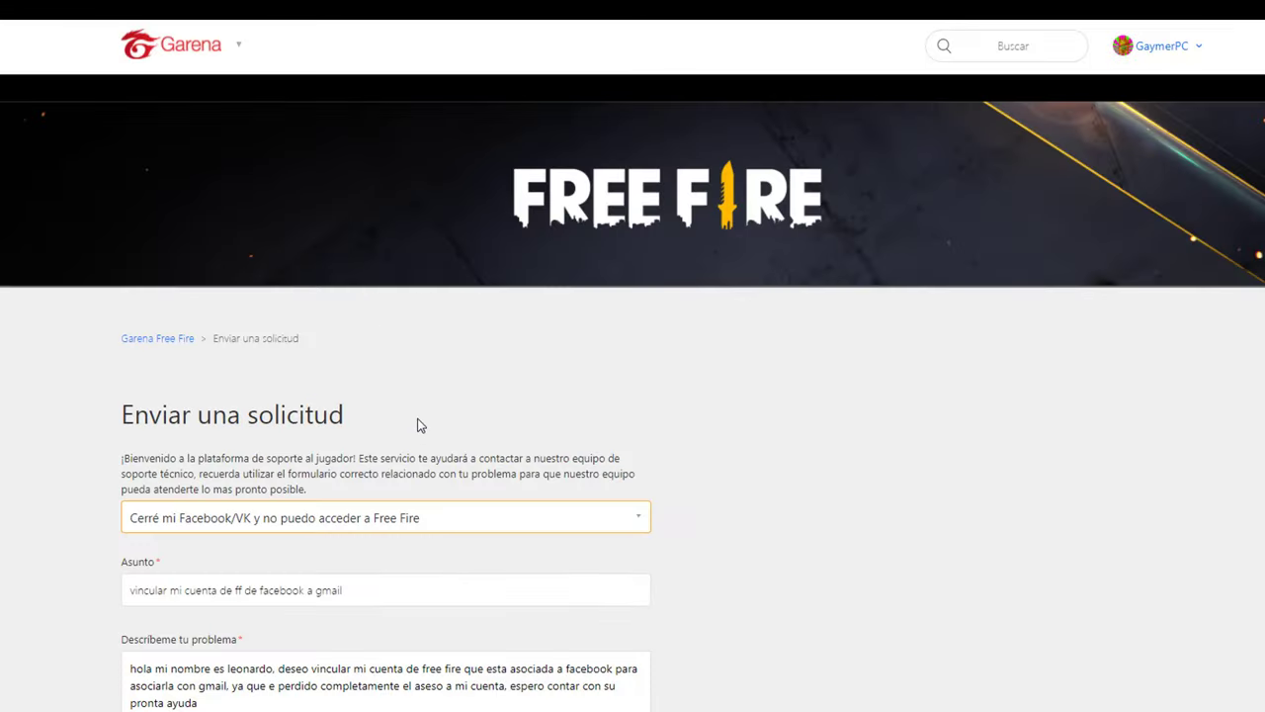
Step: Tick '¿Seleccionaste el formulario correcto?' and answer No to the account suspension question
{"action": "scroll", "coordinate": [707, 405], "scroll_direction": "down", "scroll_amount": 4}
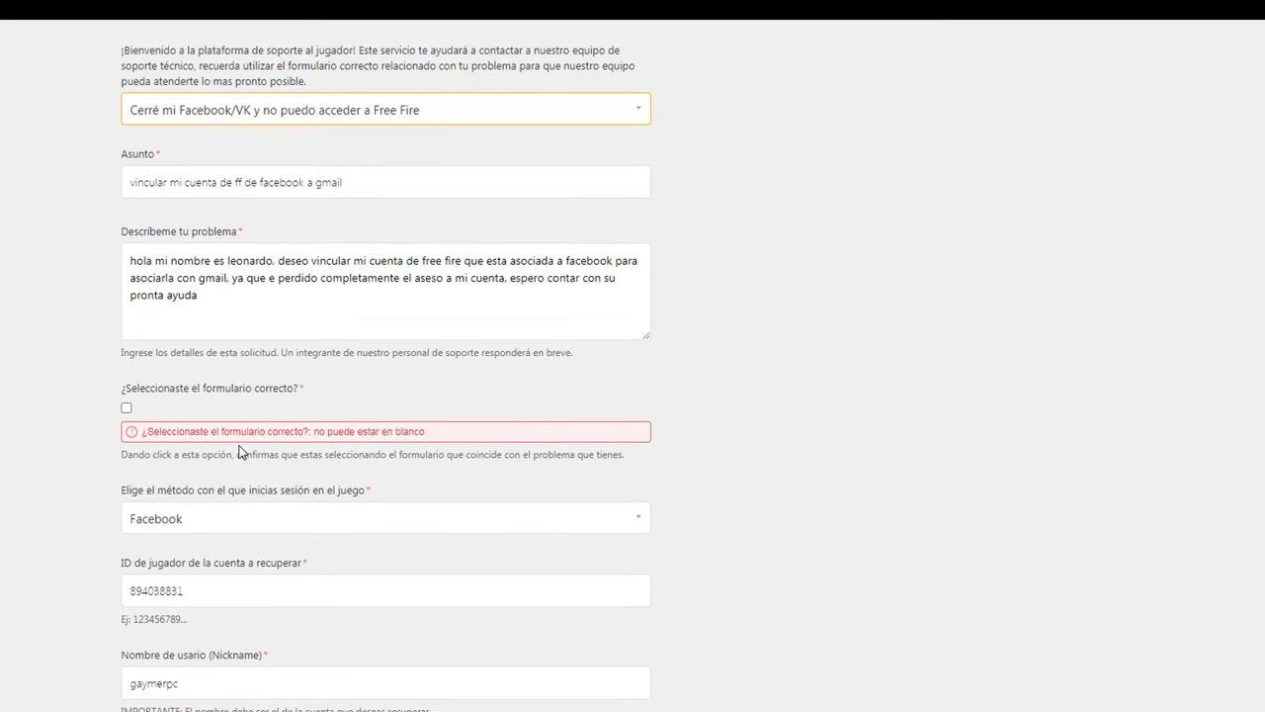
{"action": "left_click", "coordinate": [126, 409]}
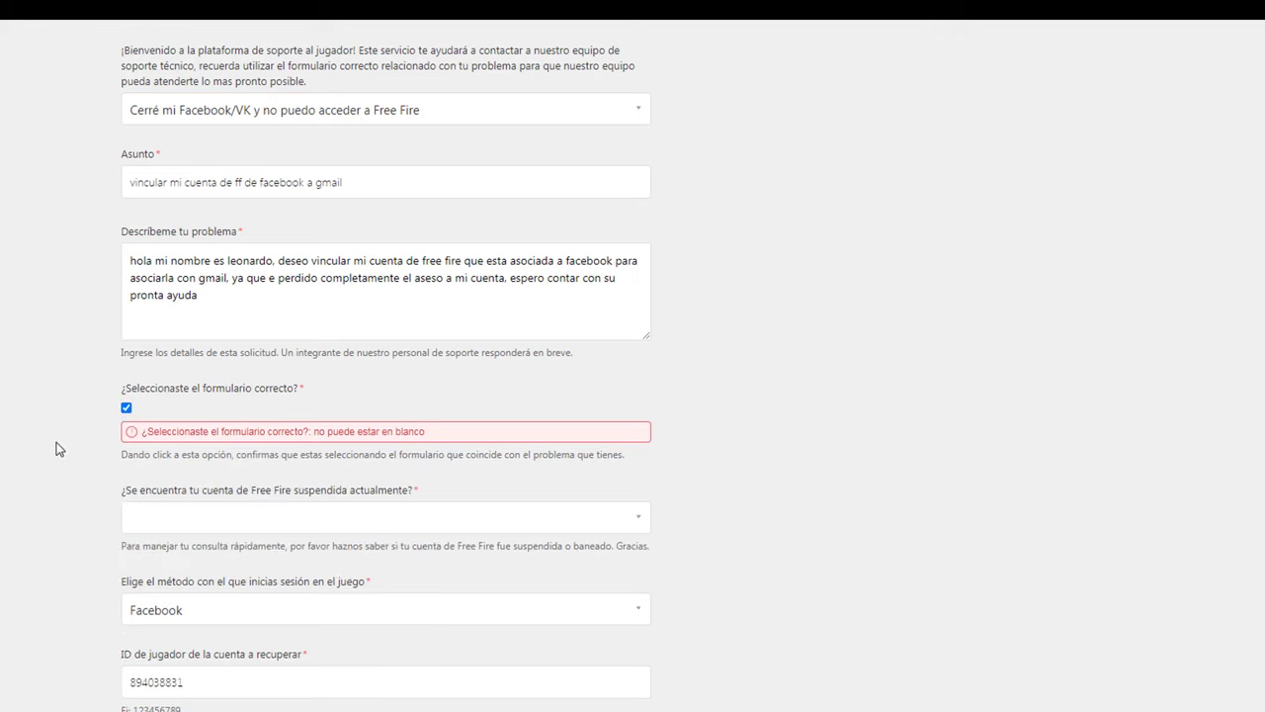
{"action": "scroll", "coordinate": [57, 446], "scroll_direction": "down", "scroll_amount": 1}
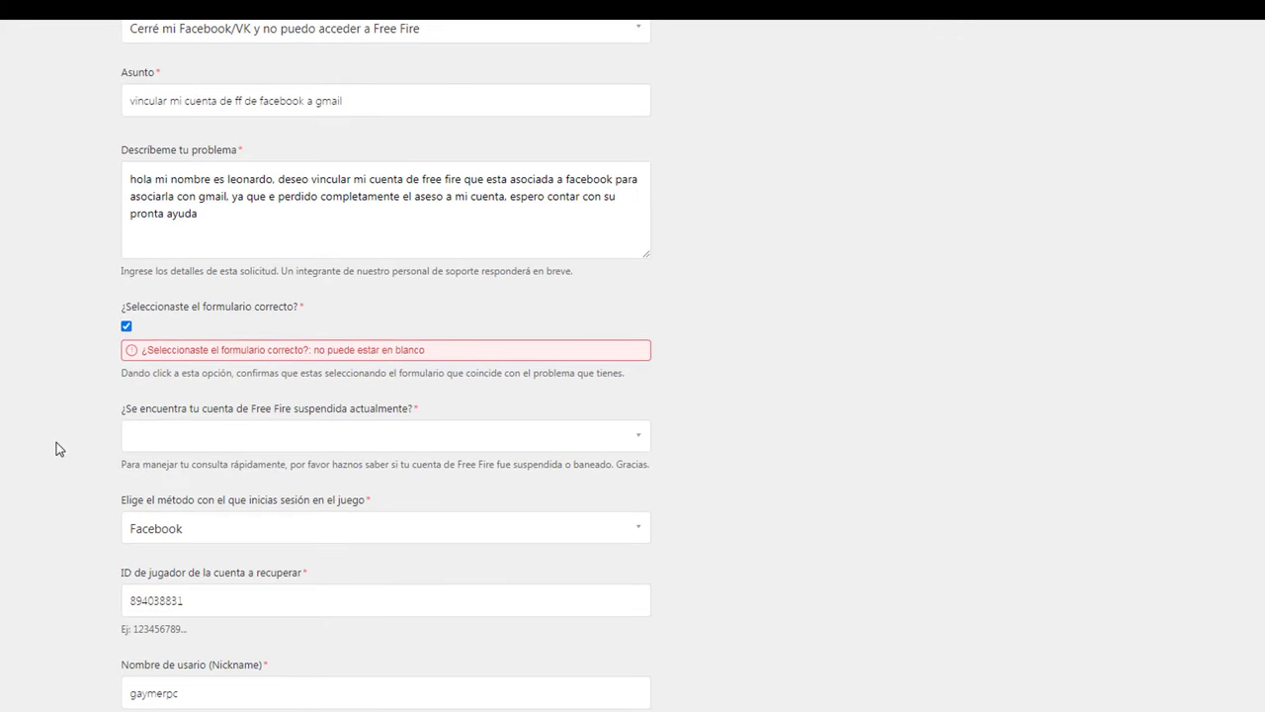
{"action": "left_click", "coordinate": [202, 440]}
{"action": "left_click", "coordinate": [148, 486]}
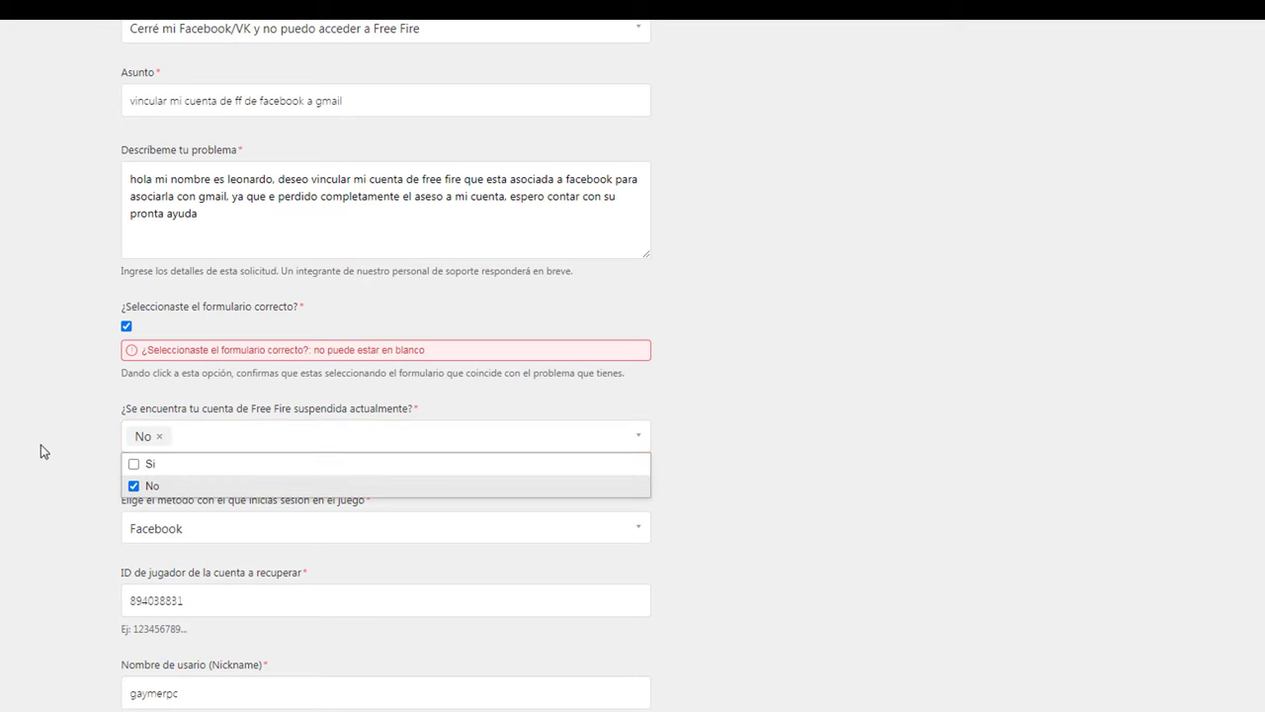
{"action": "scroll", "coordinate": [40, 443], "scroll_direction": "down", "scroll_amount": 3}
{"action": "left_click", "coordinate": [565, 424]}
{"action": "scroll", "coordinate": [564, 424], "scroll_direction": "down", "scroll_amount": 3}
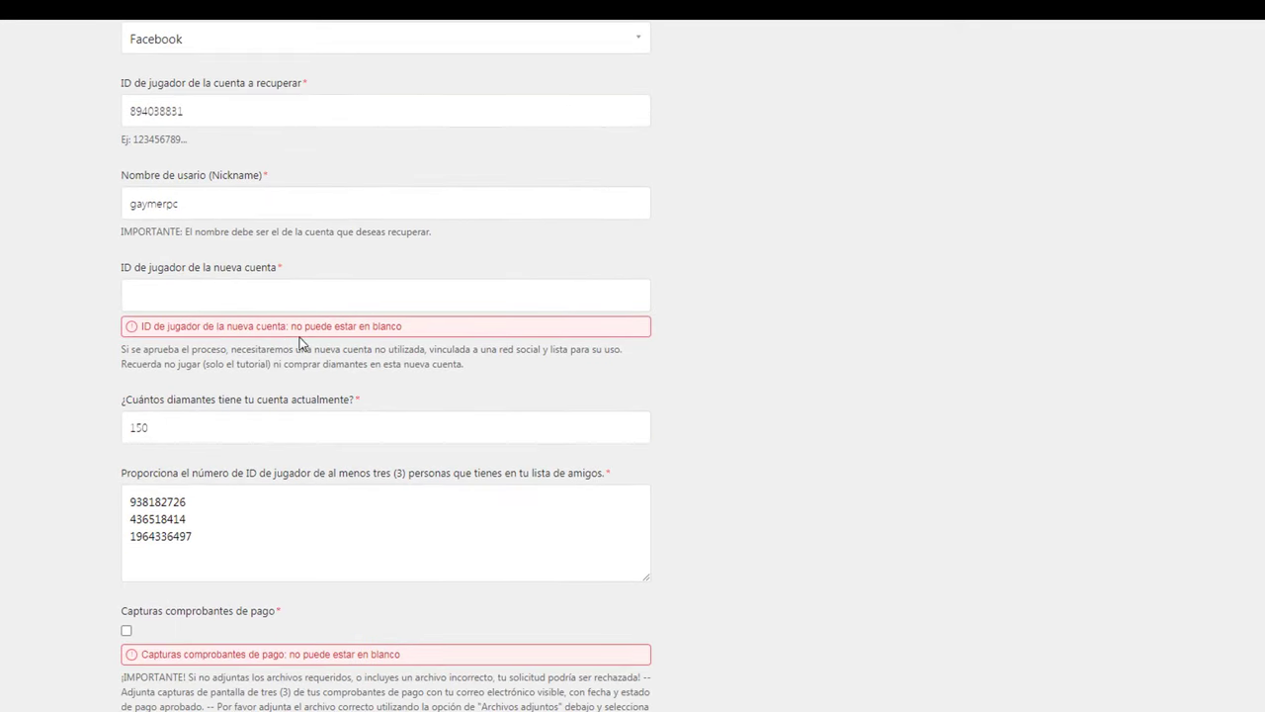
Step: Copy the first friend's player ID into 'ID de jugador de la nueva cuenta'
{"action": "left_click", "coordinate": [269, 298]}
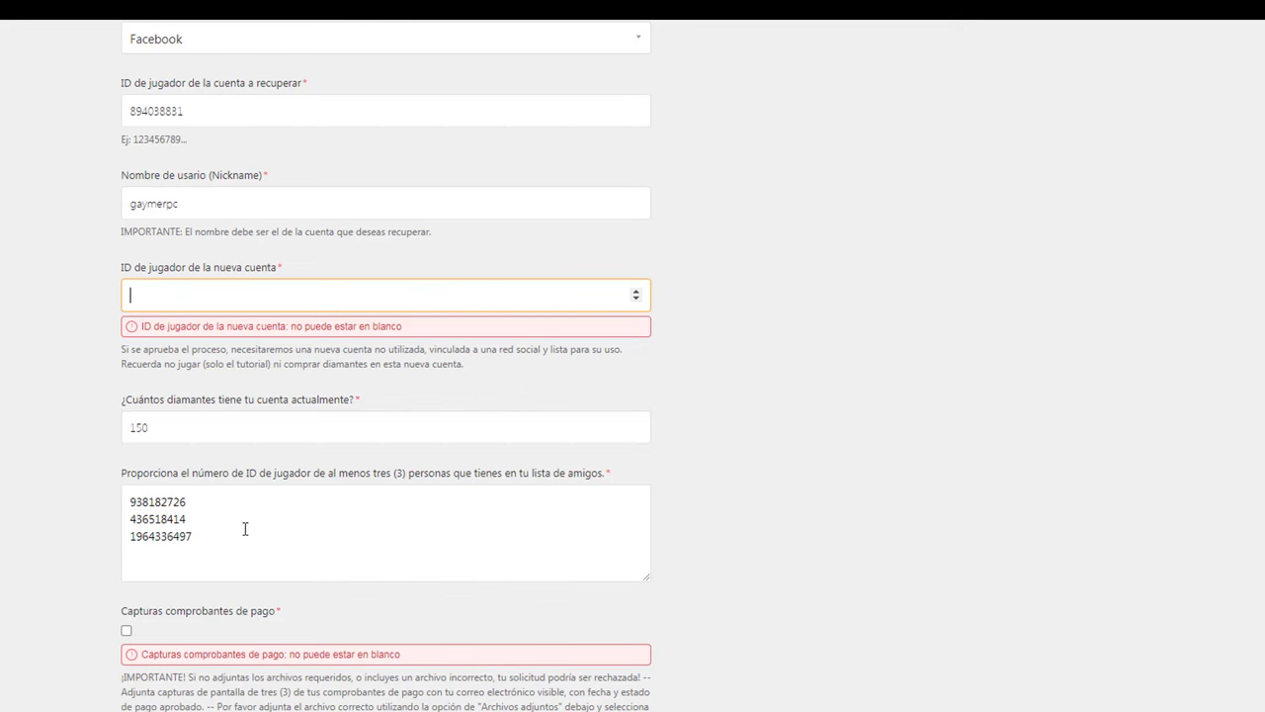
{"action": "left_click_drag", "start_coordinate": [198, 504], "coordinate": [125, 502]}
{"action": "left_click", "coordinate": [219, 291]}
{"action": "type", "text": "e"}
{"action": "left_click_drag", "start_coordinate": [196, 502], "coordinate": [127, 502]}
{"action": "right_click", "coordinate": [128, 502]}
{"action": "left_click", "coordinate": [148, 528]}
{"action": "left_click", "coordinate": [138, 296]}
{"action": "key", "text": "ctrl+a"}
{"action": "key", "text": "ctrl+v"}
{"action": "left_click", "coordinate": [834, 384]}
Step: Tick both checkboxes confirming the payment receipt and old account screenshots are attached
{"action": "scroll", "coordinate": [773, 404], "scroll_direction": "down", "scroll_amount": 3}
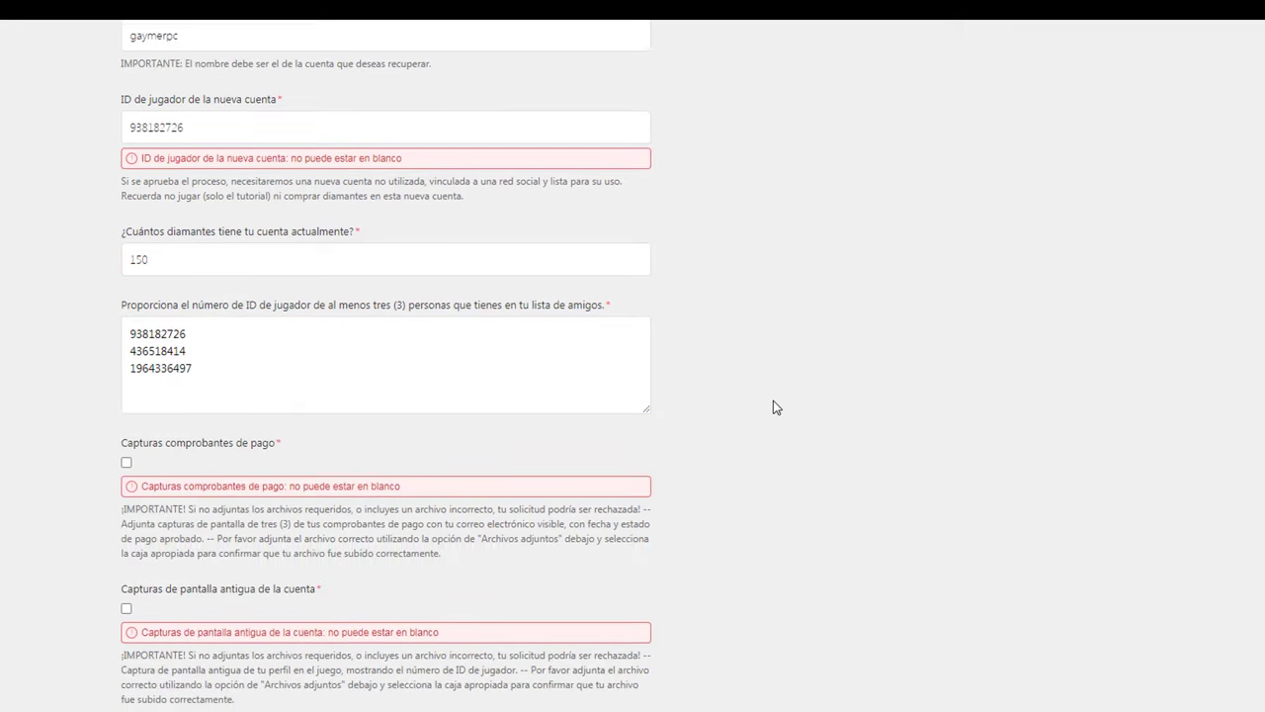
{"action": "scroll", "coordinate": [66, 401], "scroll_direction": "down", "scroll_amount": 1}
{"action": "scroll", "coordinate": [64, 400], "scroll_direction": "down", "scroll_amount": 2}
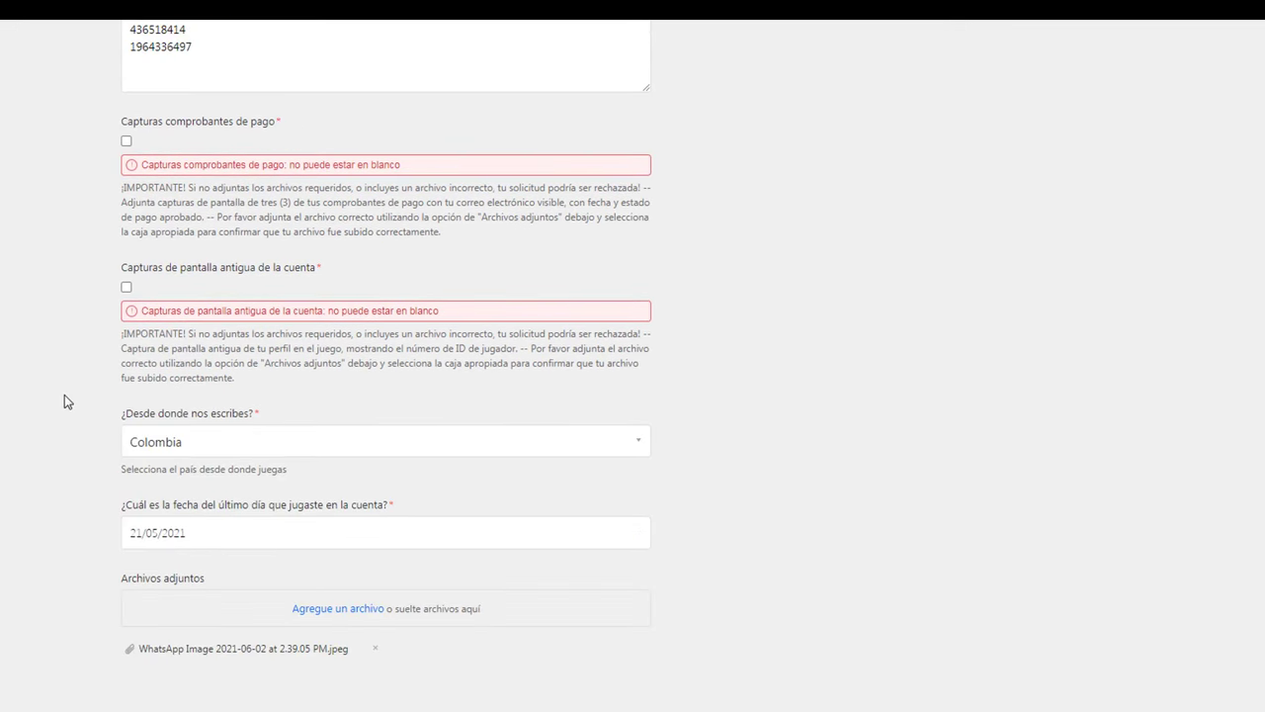
{"action": "scroll", "coordinate": [89, 356], "scroll_direction": "up", "scroll_amount": 2}
{"action": "left_click", "coordinate": [127, 304]}
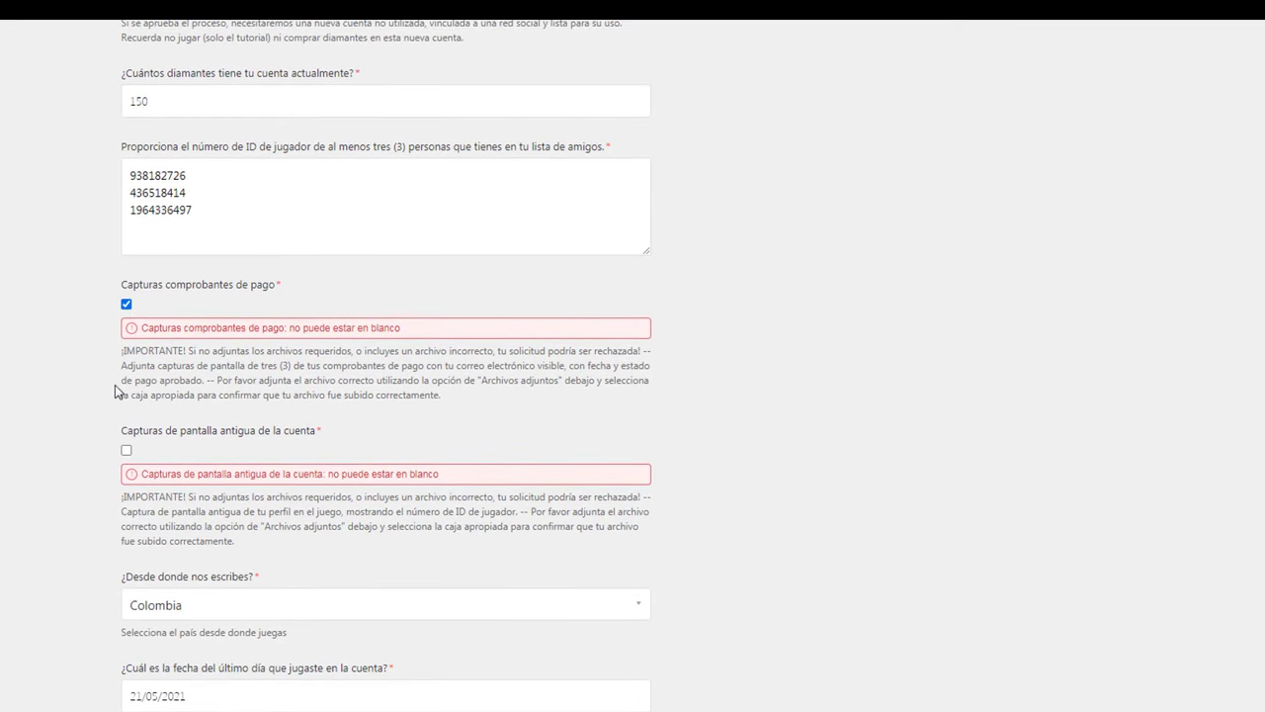
{"action": "left_click", "coordinate": [126, 450]}
{"action": "scroll", "coordinate": [12, 418], "scroll_direction": "down", "scroll_amount": 5}
{"action": "scroll", "coordinate": [14, 418], "scroll_direction": "down", "scroll_amount": 1}
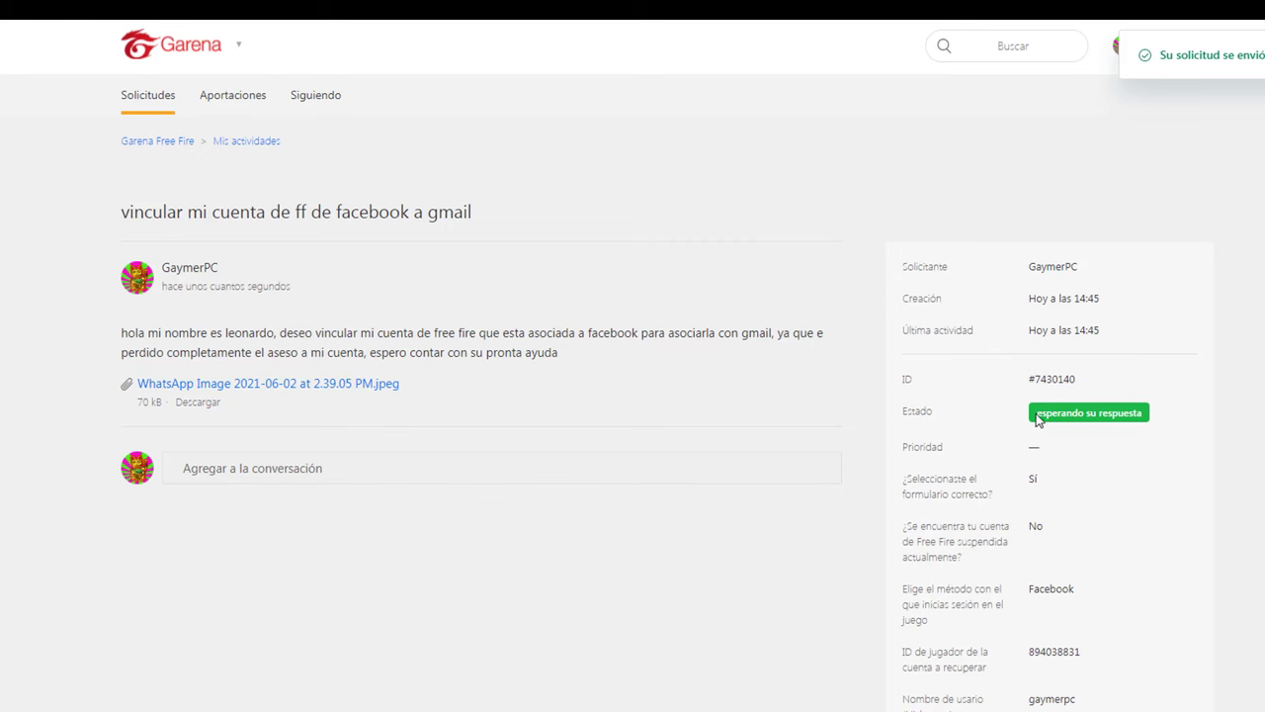
Step: Review the submitted request page for 'vincular mi cuenta de ff de facebook a gmail'
{"action": "scroll", "coordinate": [1014, 401], "scroll_direction": "down", "scroll_amount": 1}
{"action": "scroll", "coordinate": [1042, 373], "scroll_direction": "up", "scroll_amount": 1}
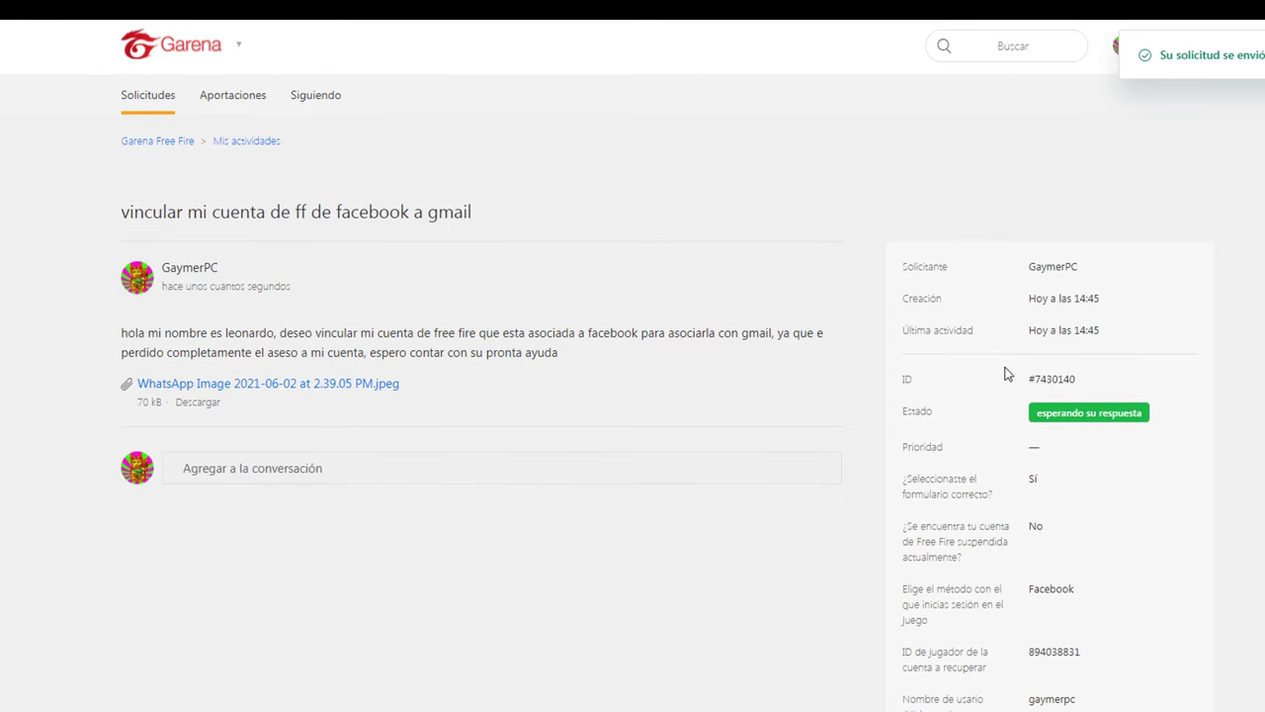